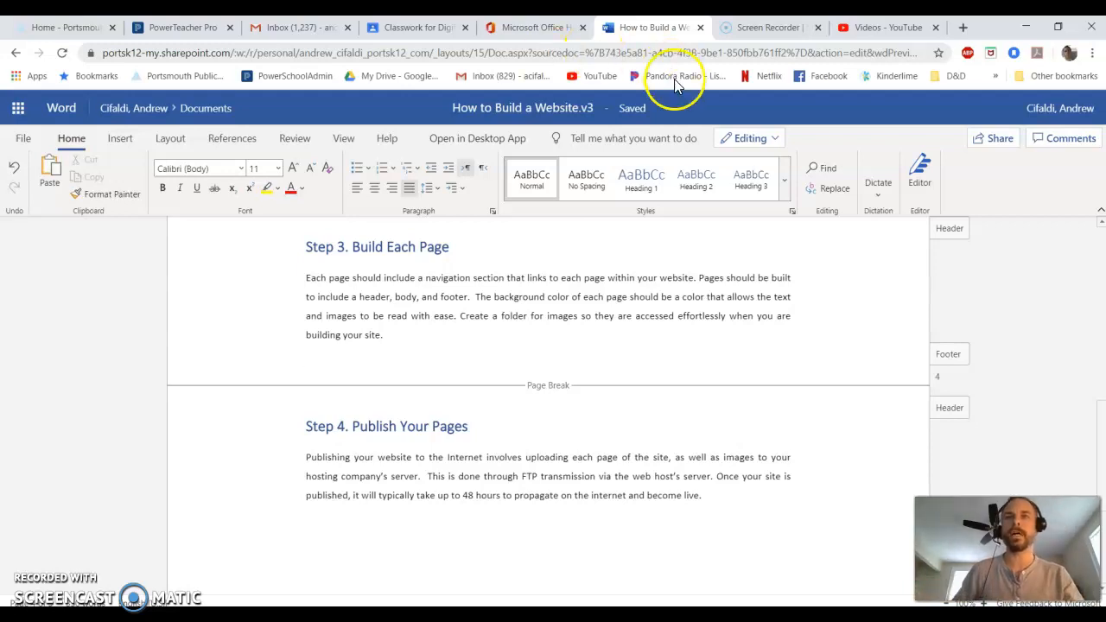
Review the document's introduction, step list and the four step sections.
scroll(501, 394, up, 10)
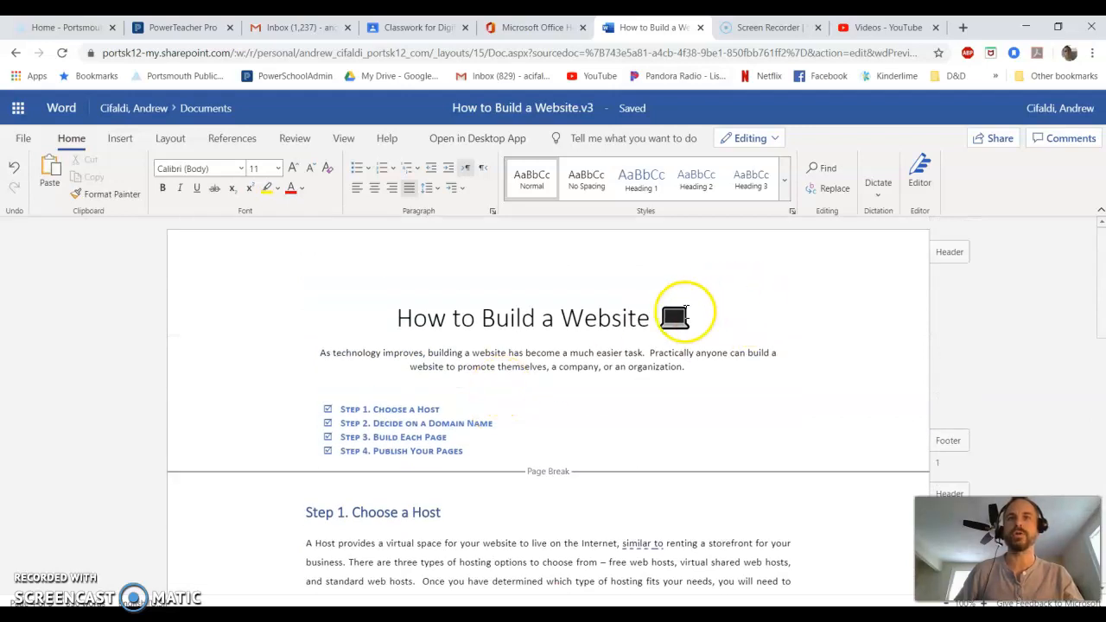
scroll(523, 397, down, 3)
scroll(518, 432, down, 2)
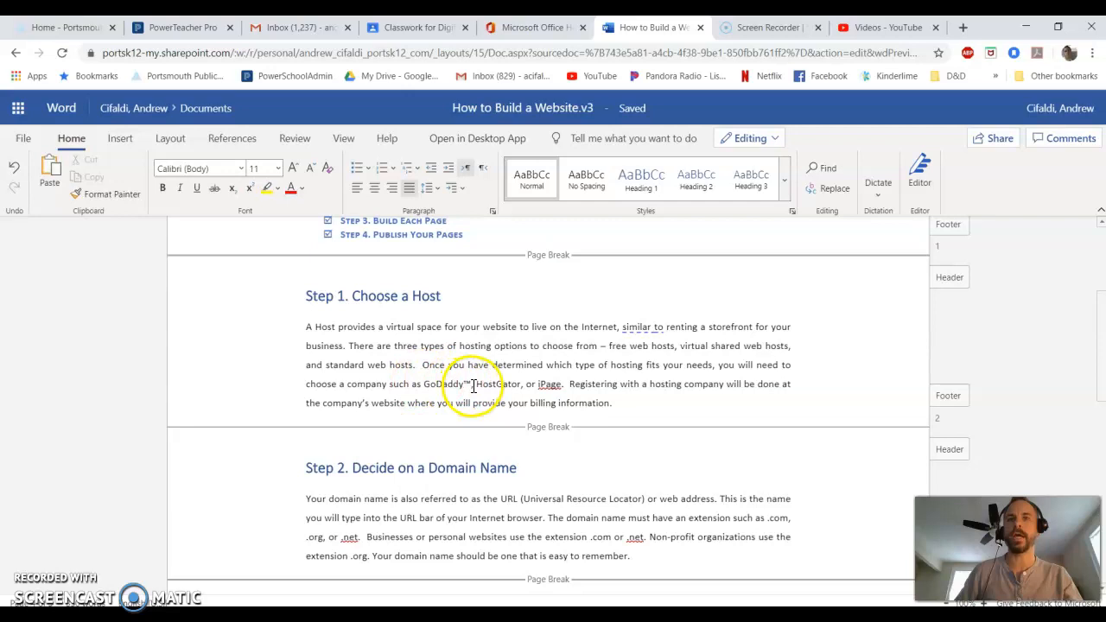
scroll(472, 386, up, 3)
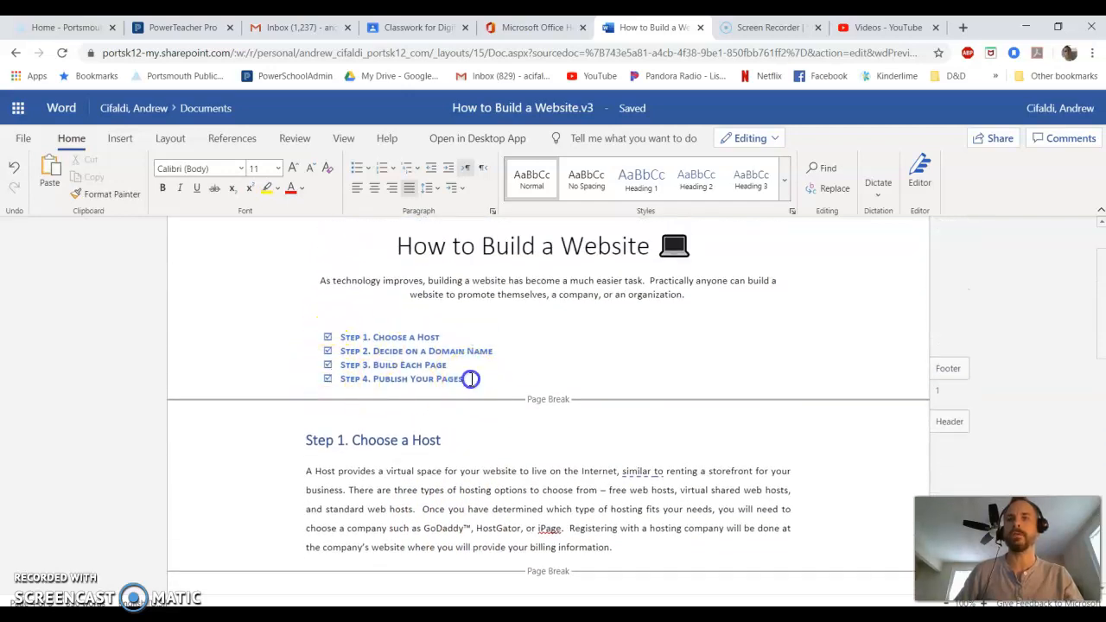
drag(466, 380, 324, 331)
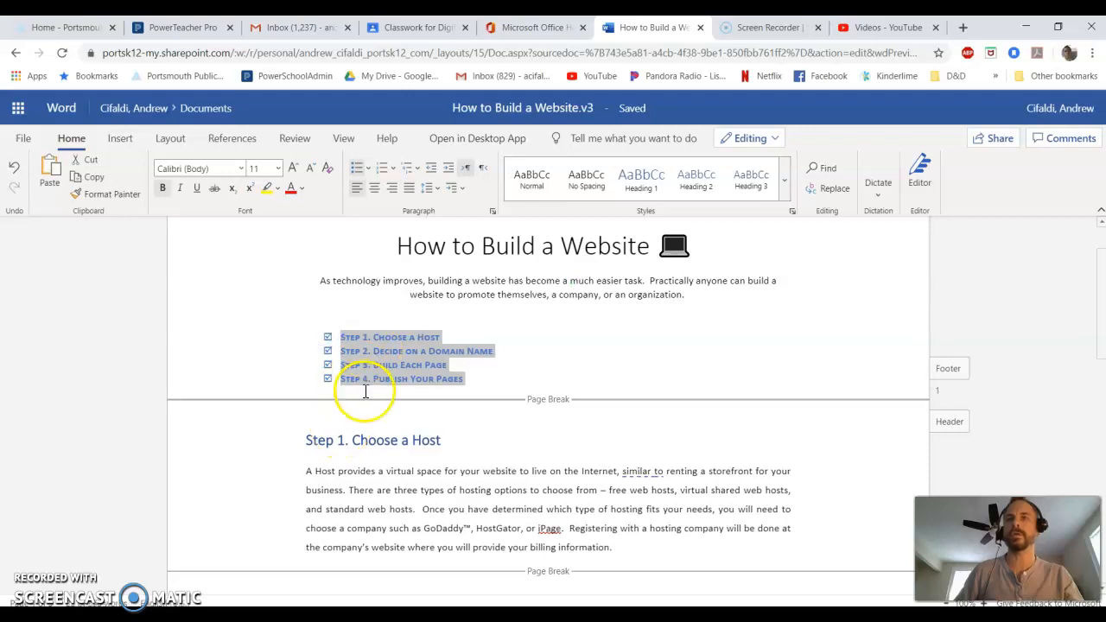
scroll(364, 389, down, 3)
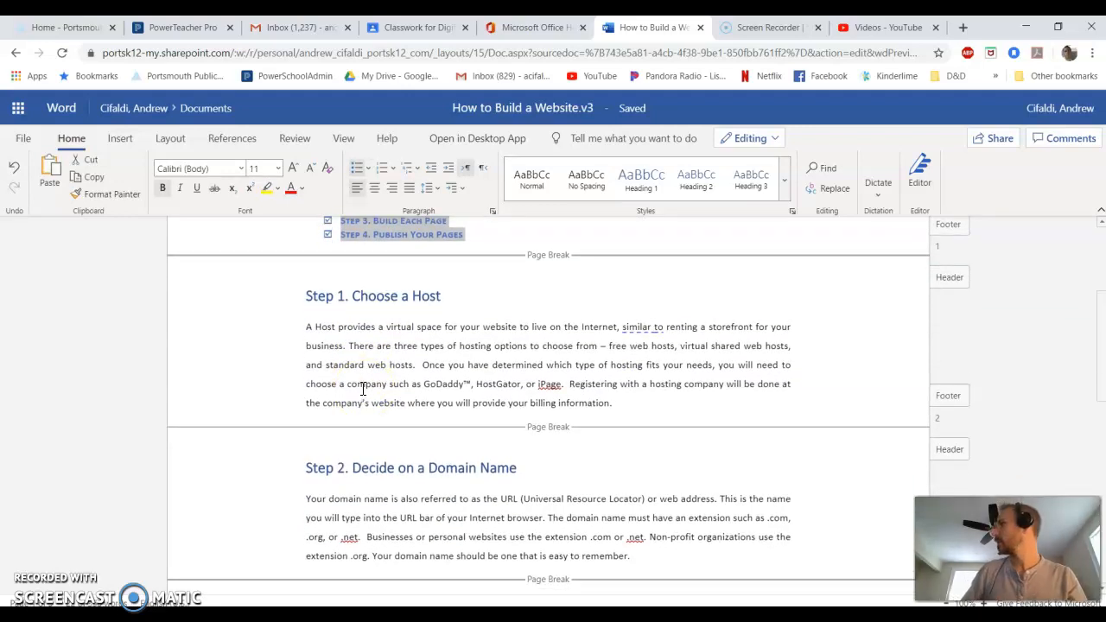
scroll(361, 379, down, 2)
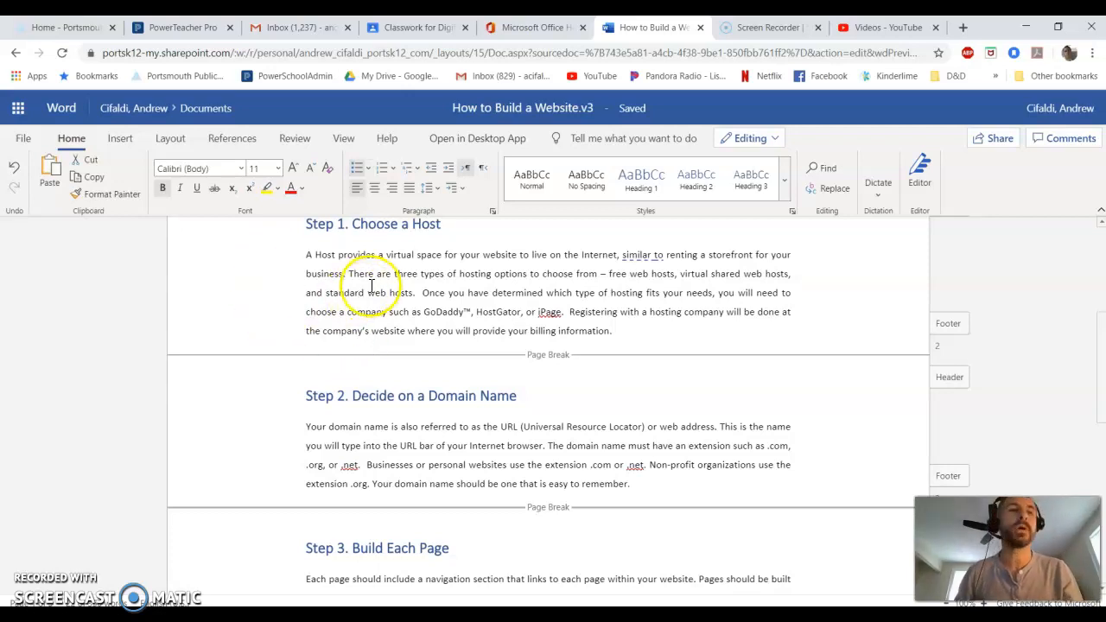
scroll(337, 289, down, 2)
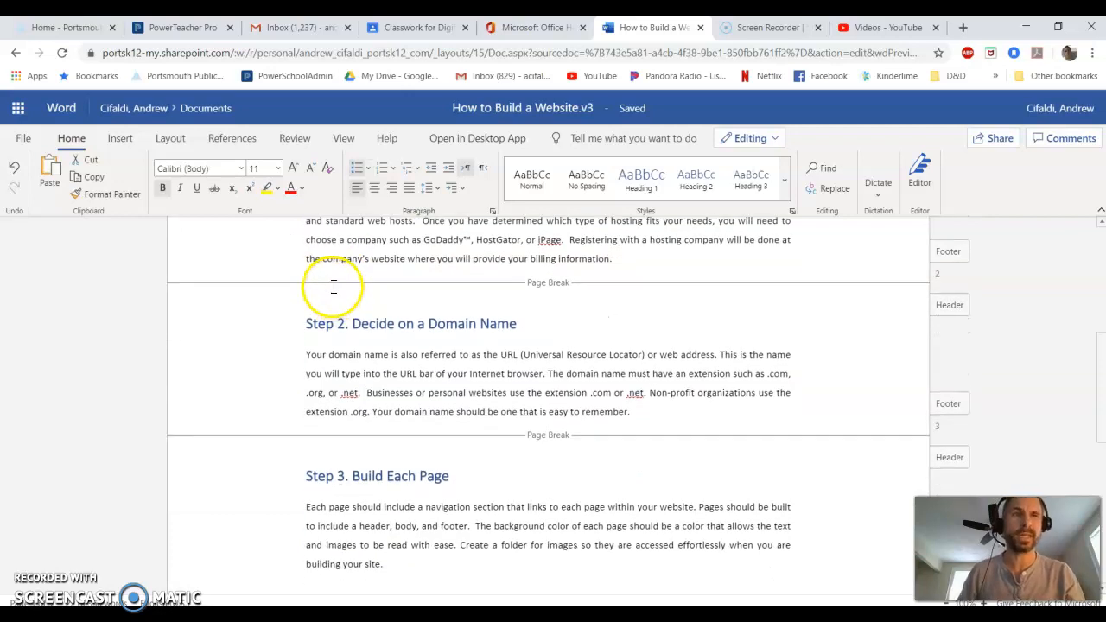
scroll(334, 289, down, 6)
scroll(334, 278, down, 2)
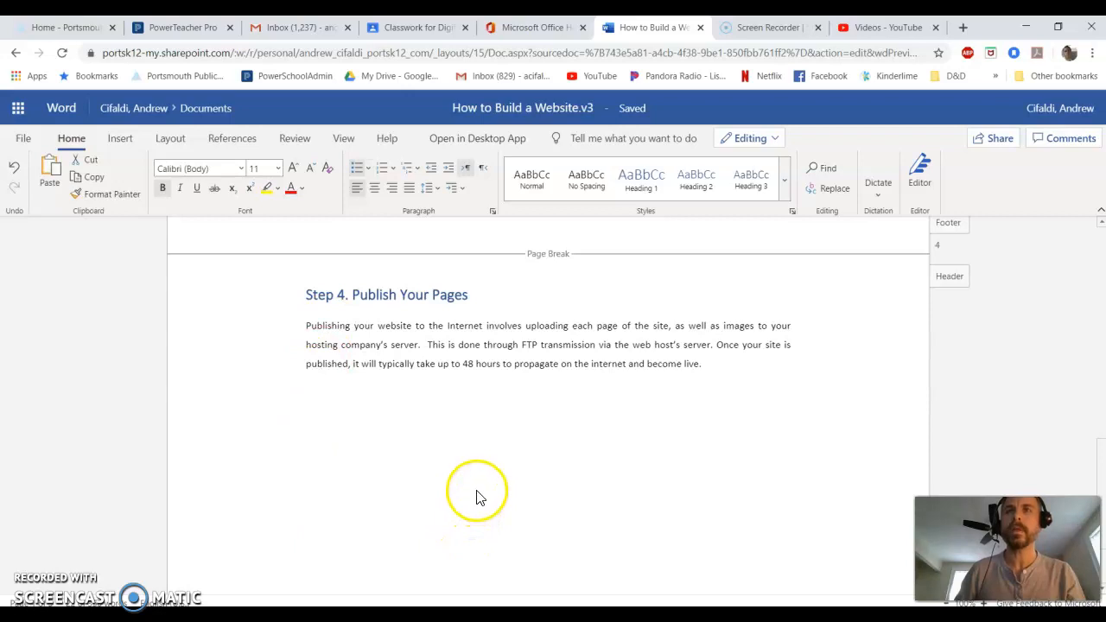
scroll(479, 484, up, 5)
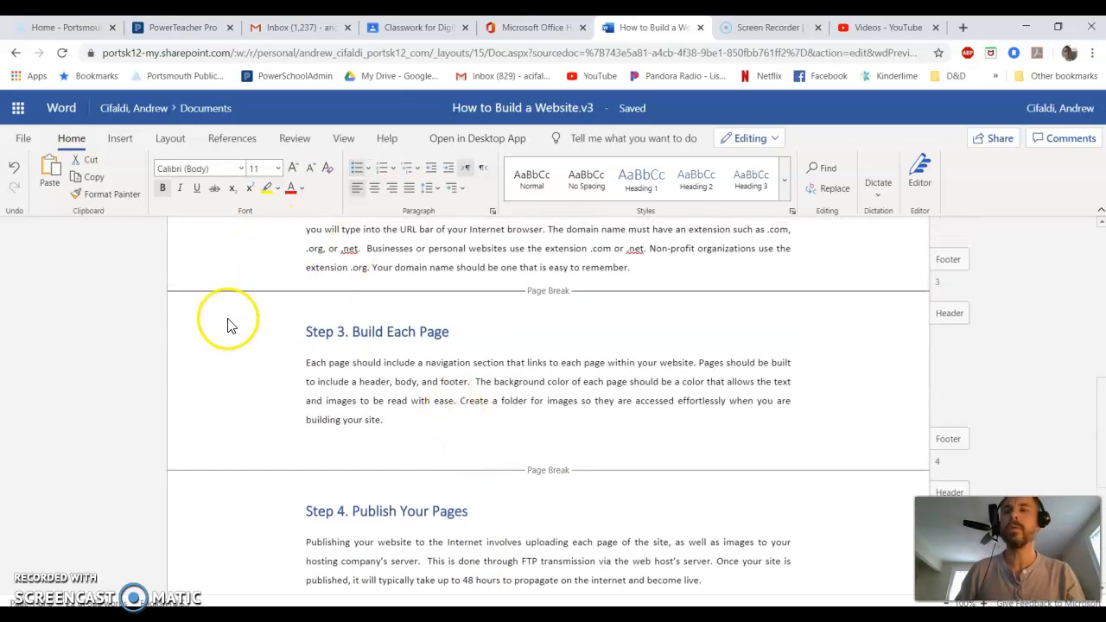
Start a bulleted list on a new line below the Step 3 paragraph with the first item Website.
drag(308, 329, 445, 420)
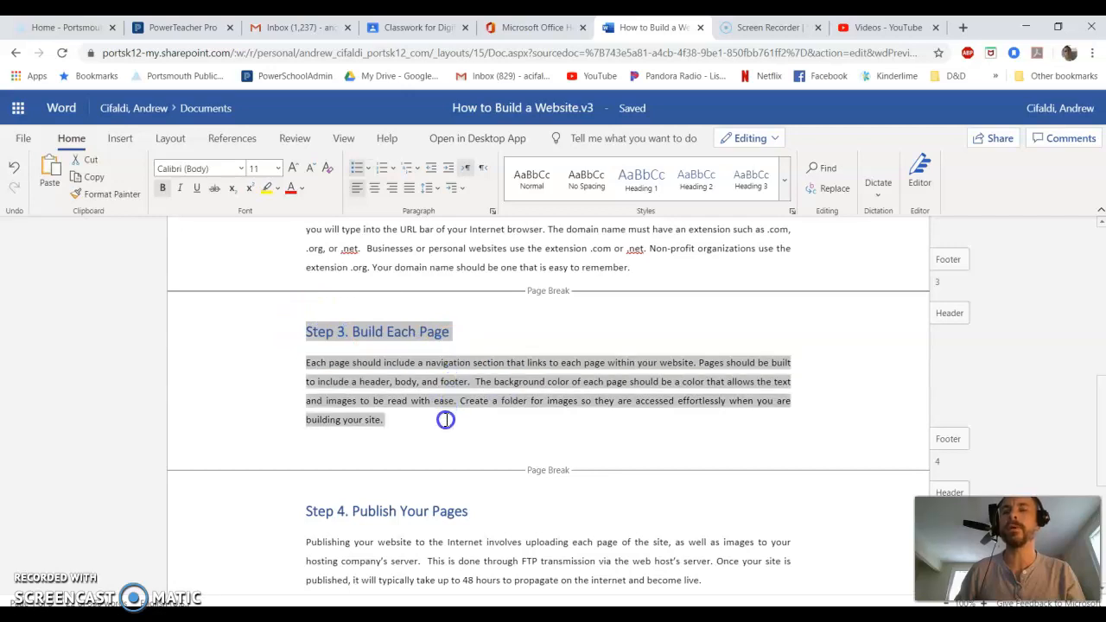
click(346, 440)
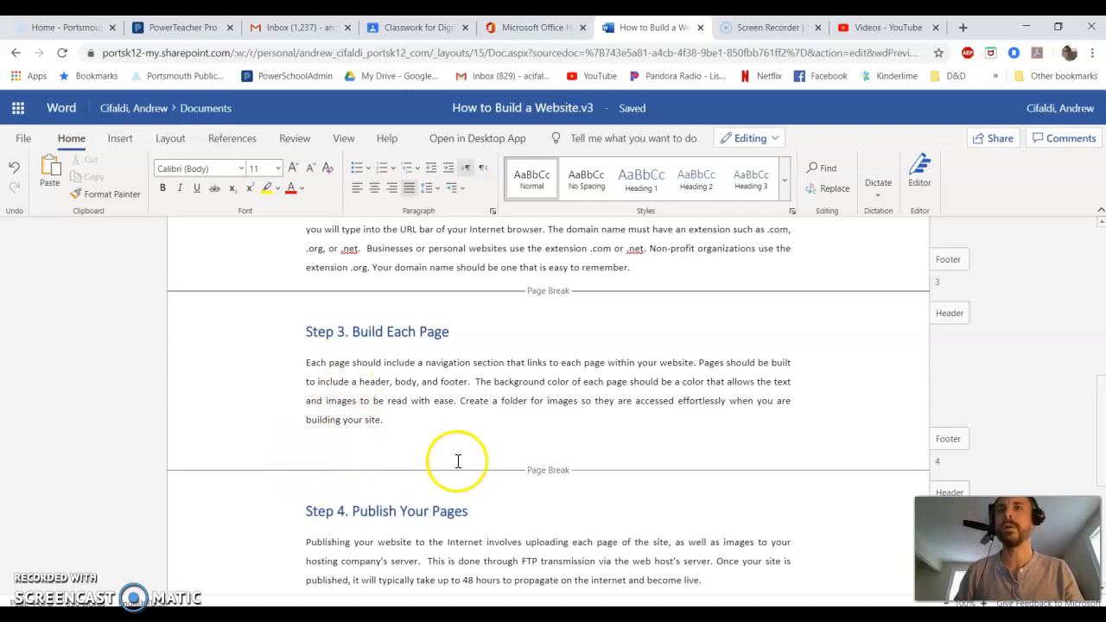
click(359, 174)
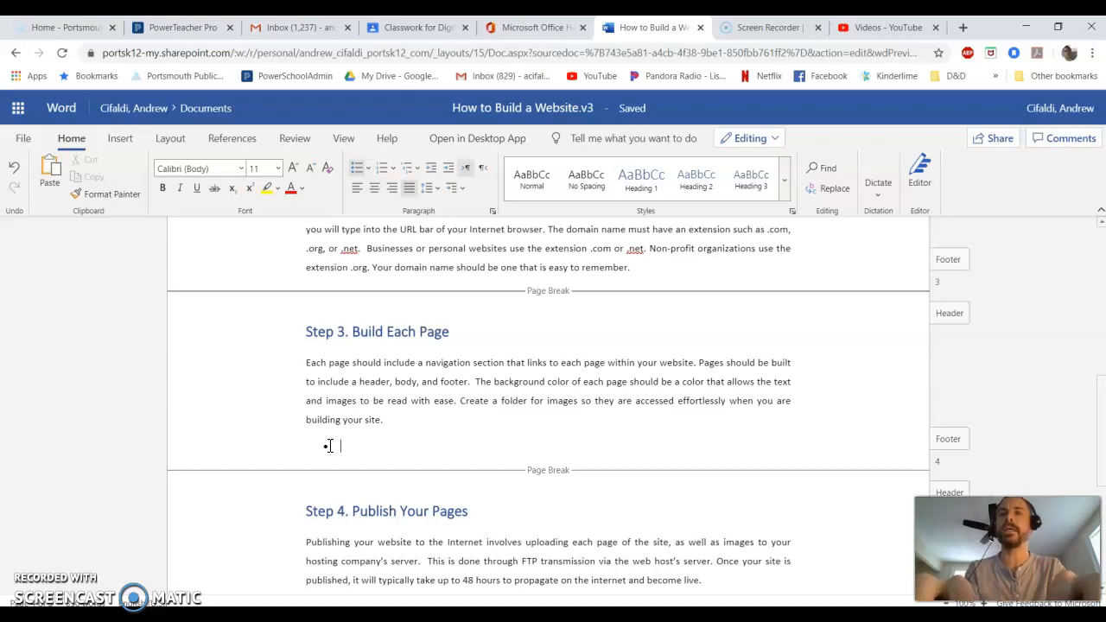
text(Web)
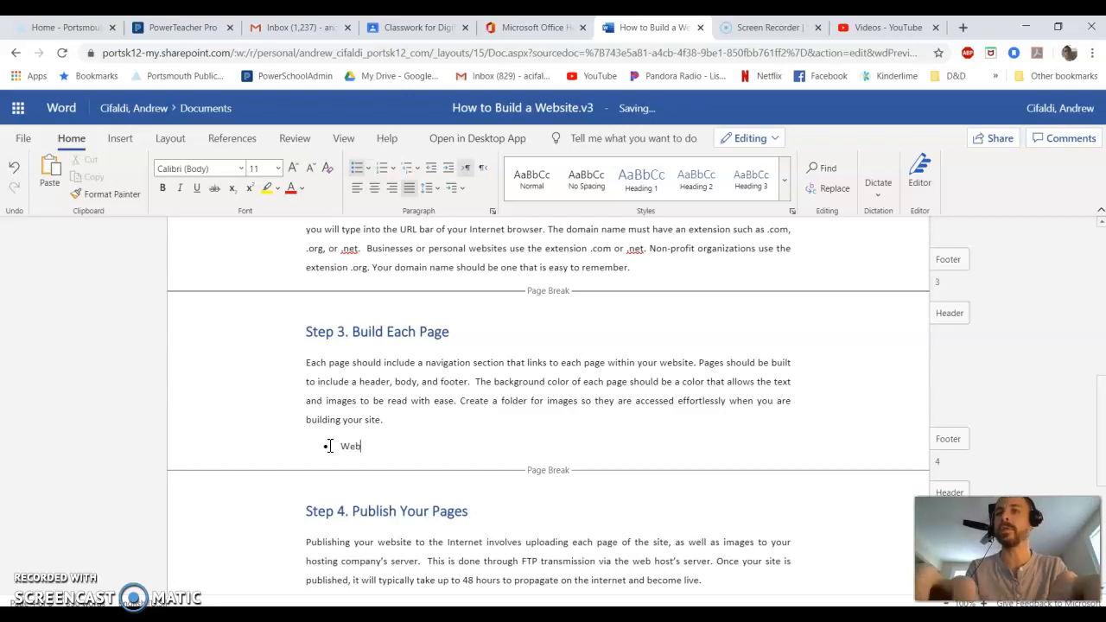
text(site)
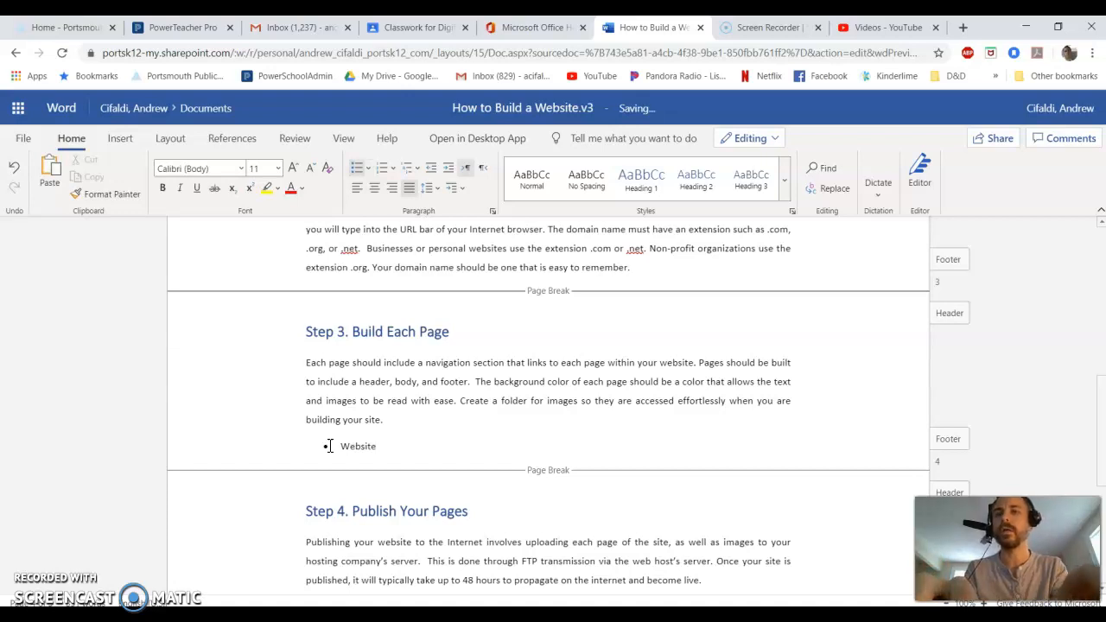
key(Return)
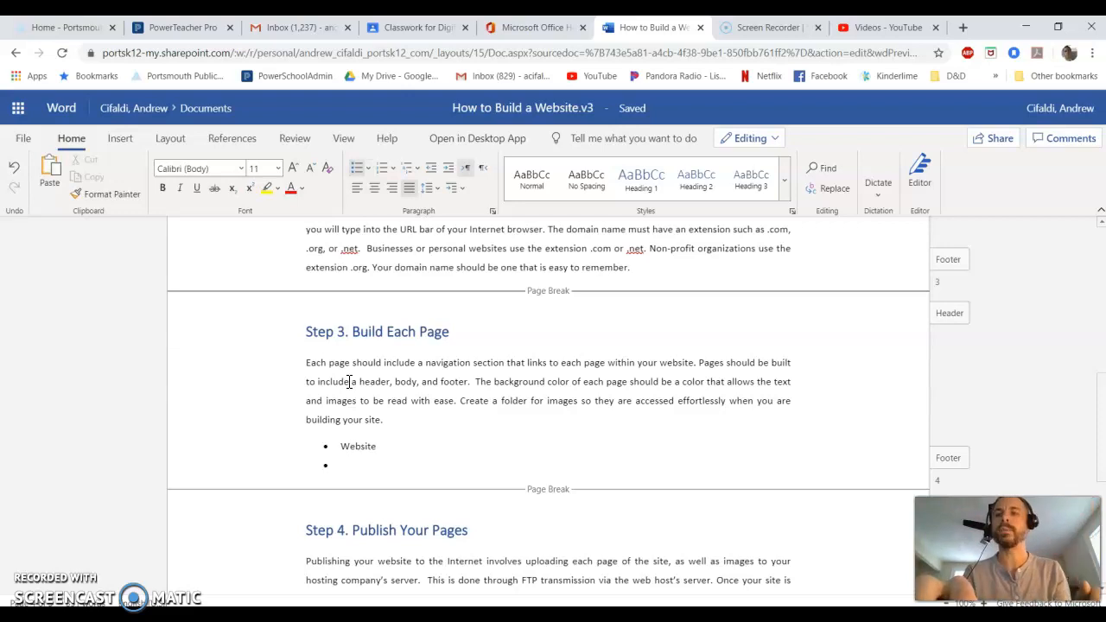
Add an indented sub-item Application1 beneath Website.
key(Tab)
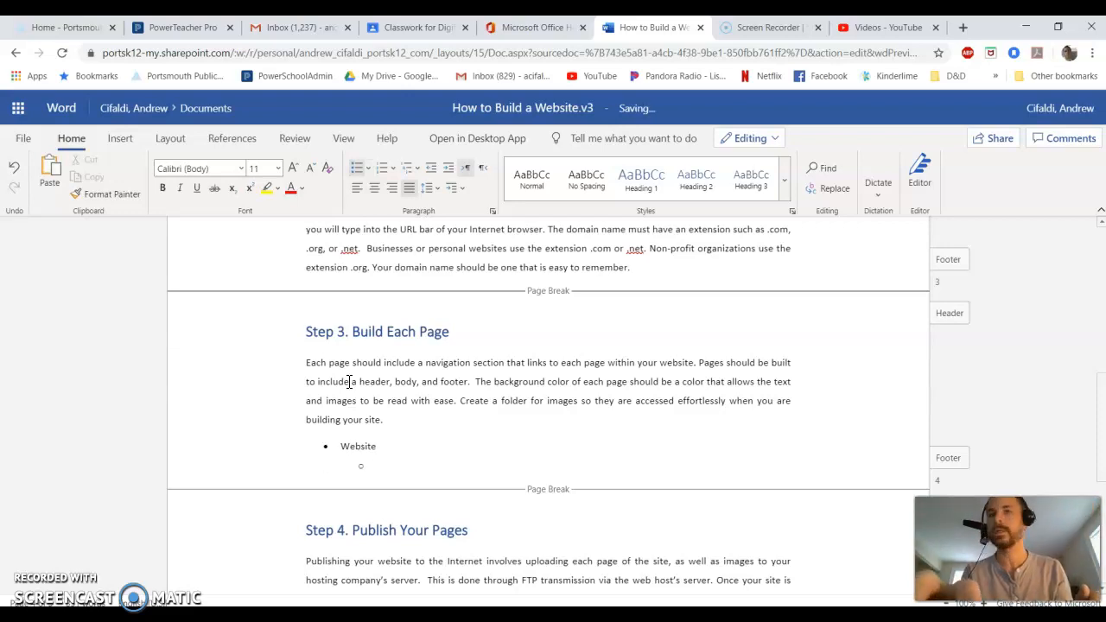
text(Application)
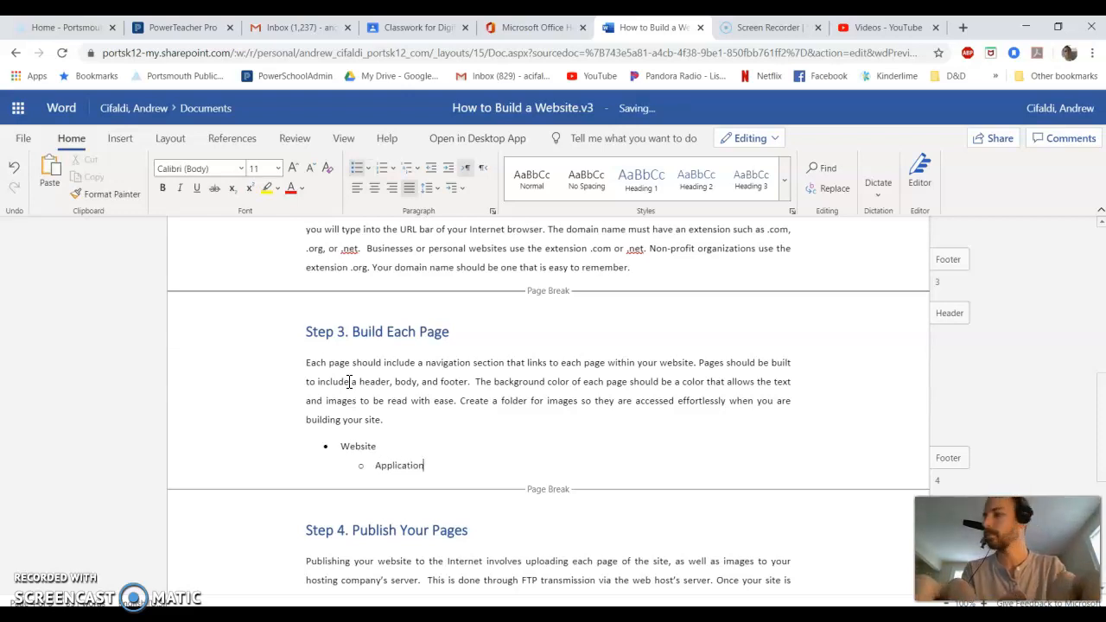
text(1)
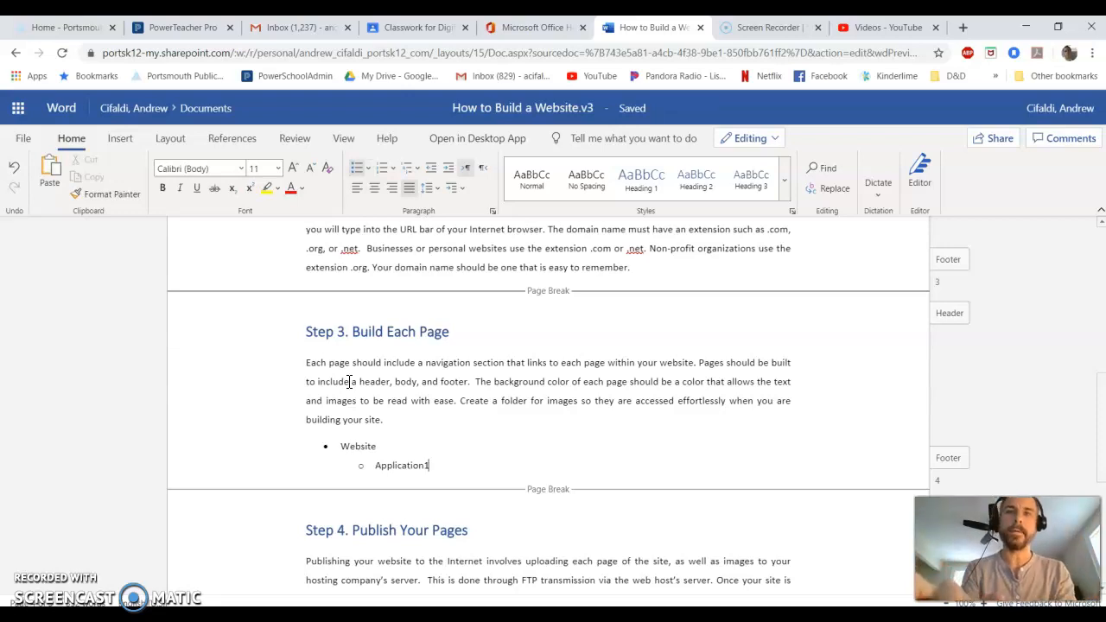
key(Return)
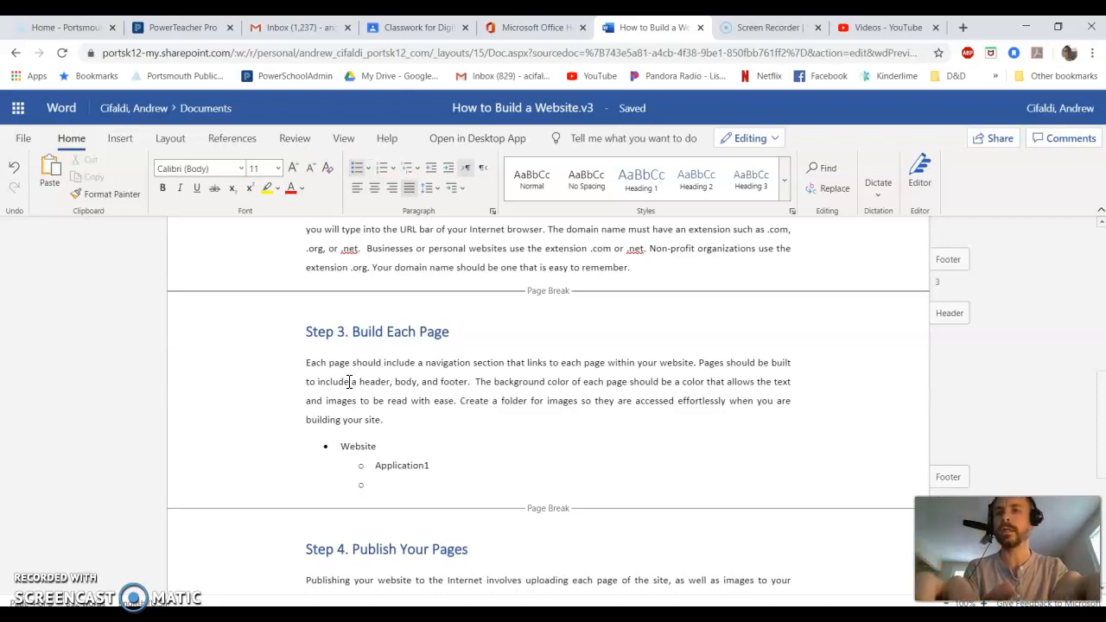
Add third-level items PageA.htm and PageB.htm beneath Application1.
key(Tab)
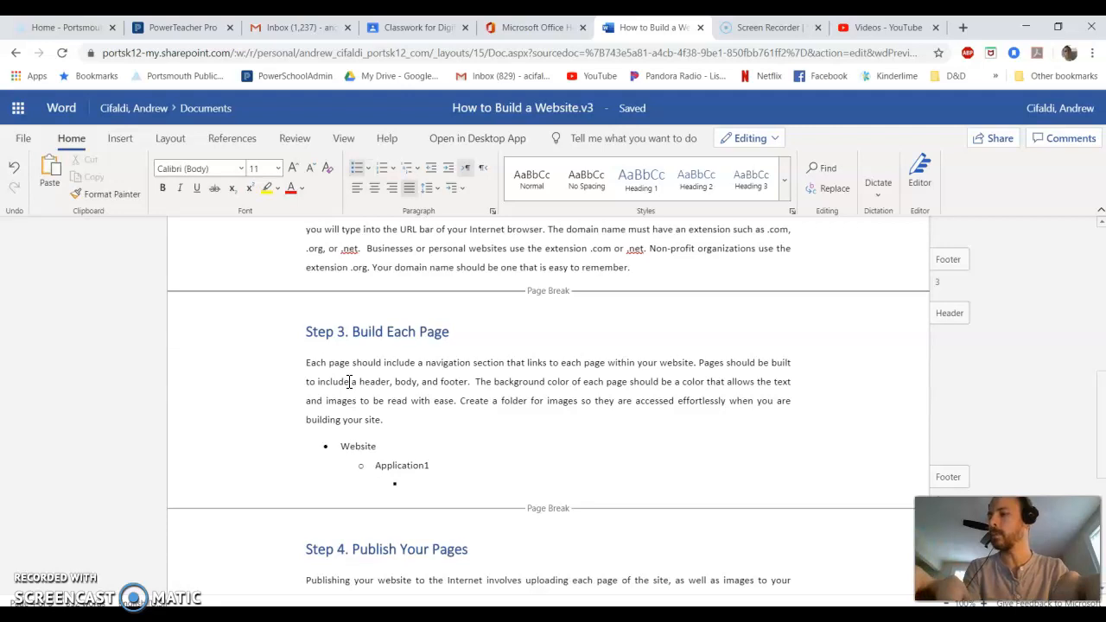
text(PageA)
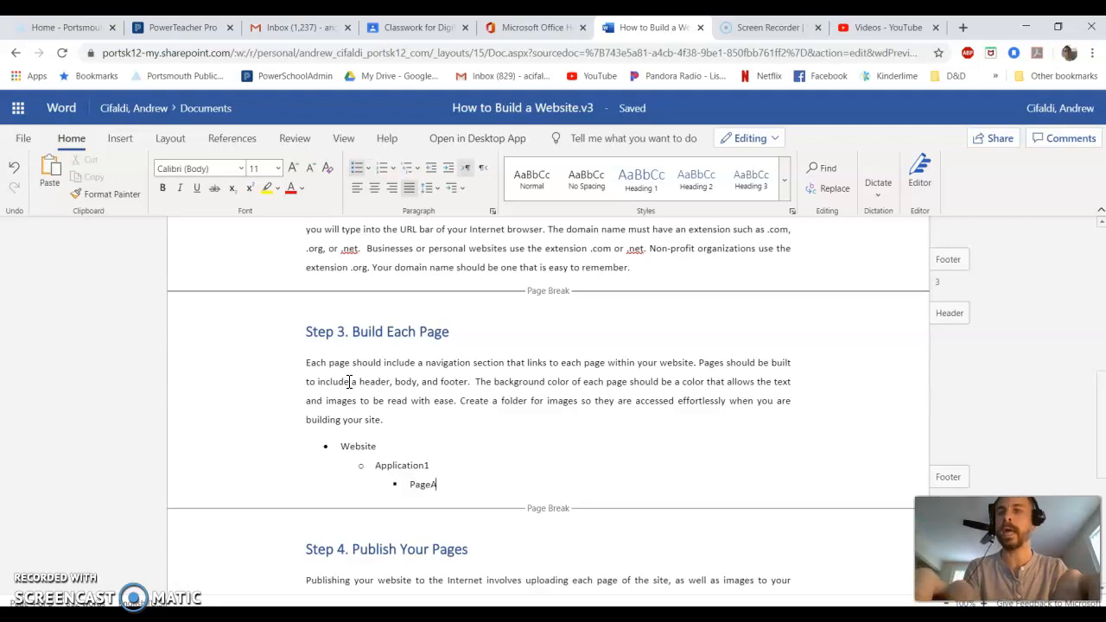
text(.h)
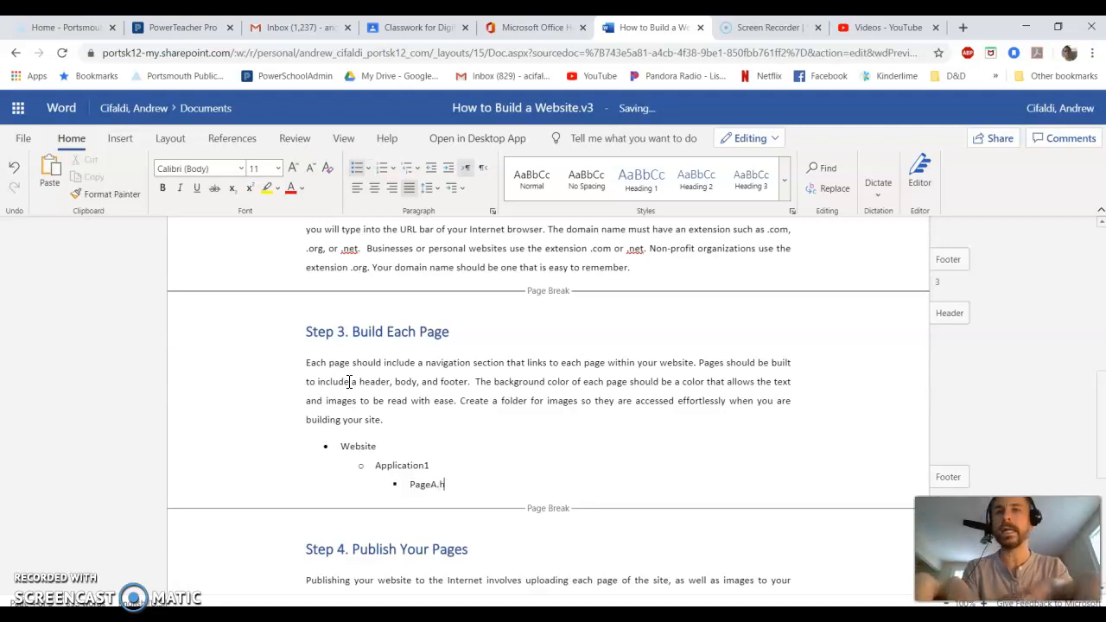
text(tm)
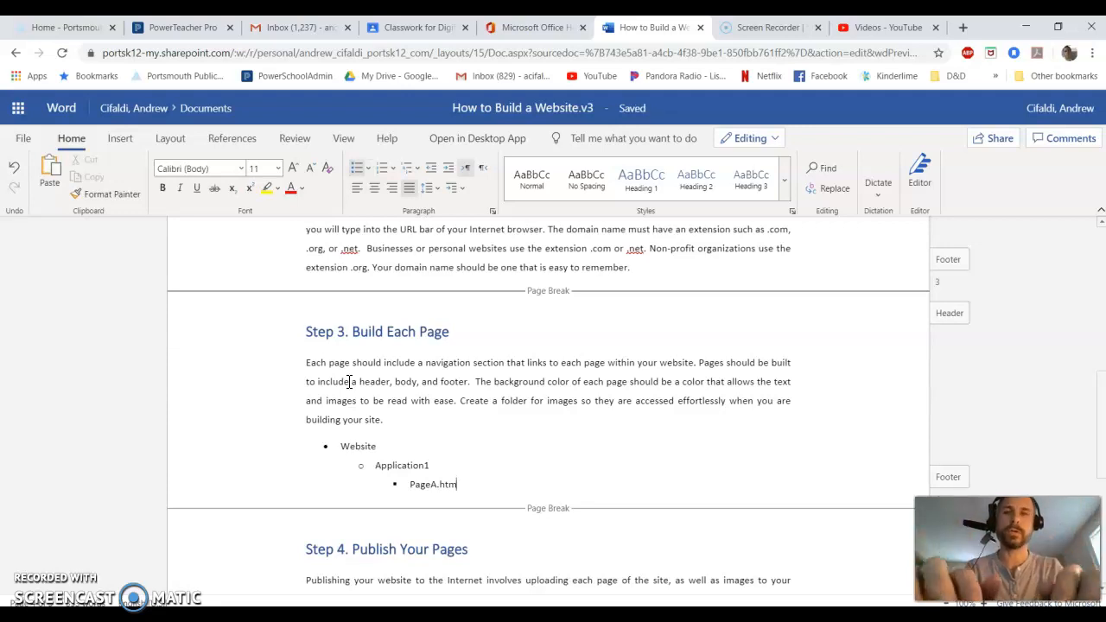
key(Return)
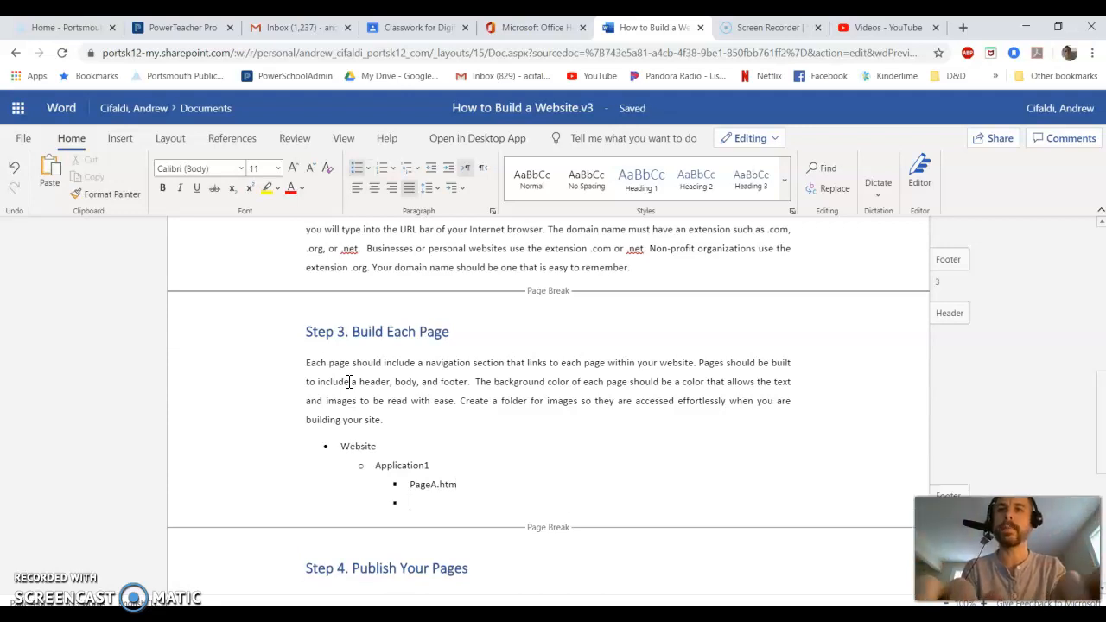
text(Pag)
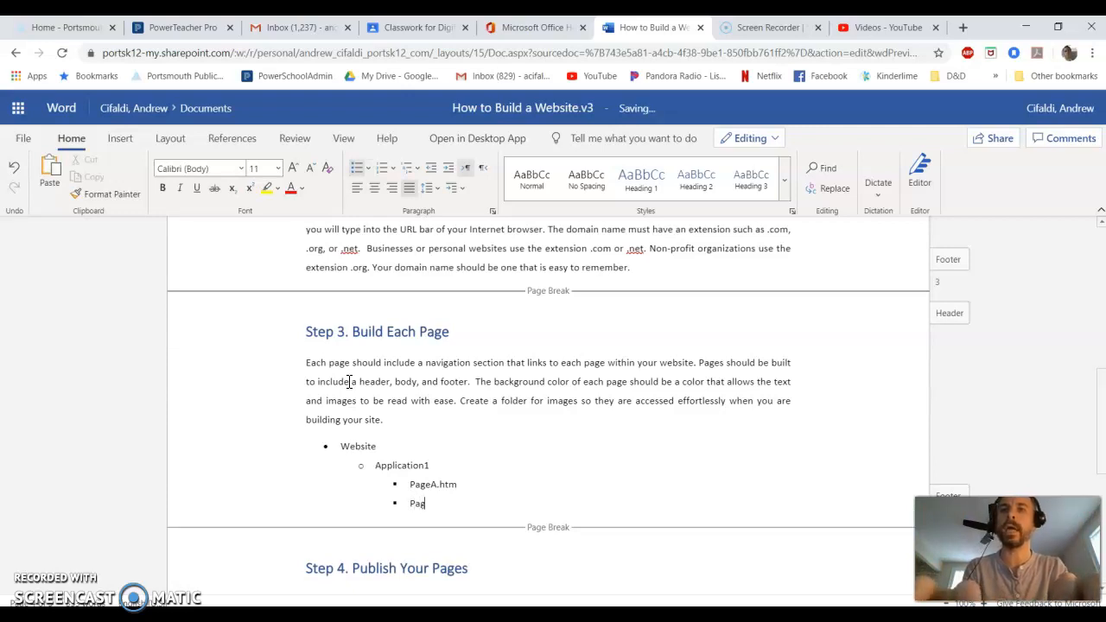
text(eB.htm)
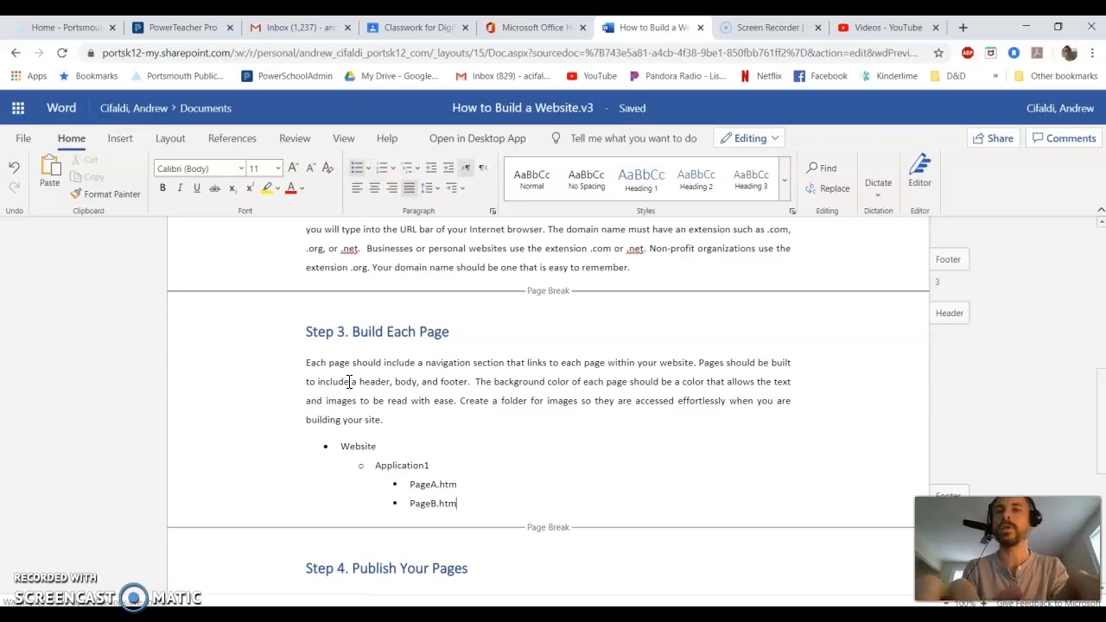
key(Return)
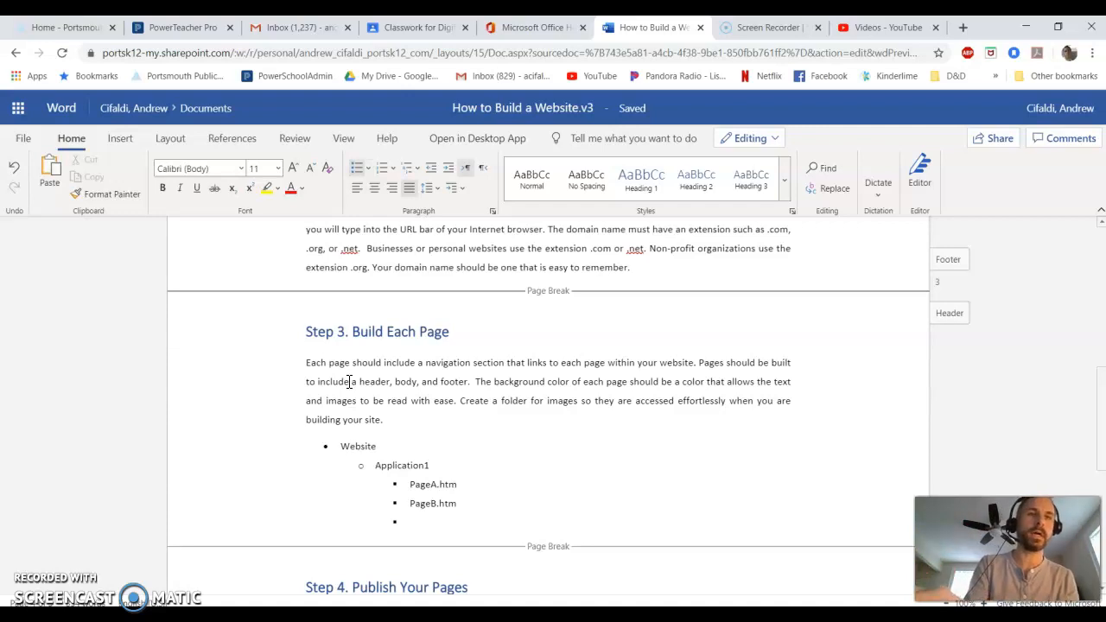
Outdent to the second level and add the items Application 2 and Application 3.
key(shift+Tab)
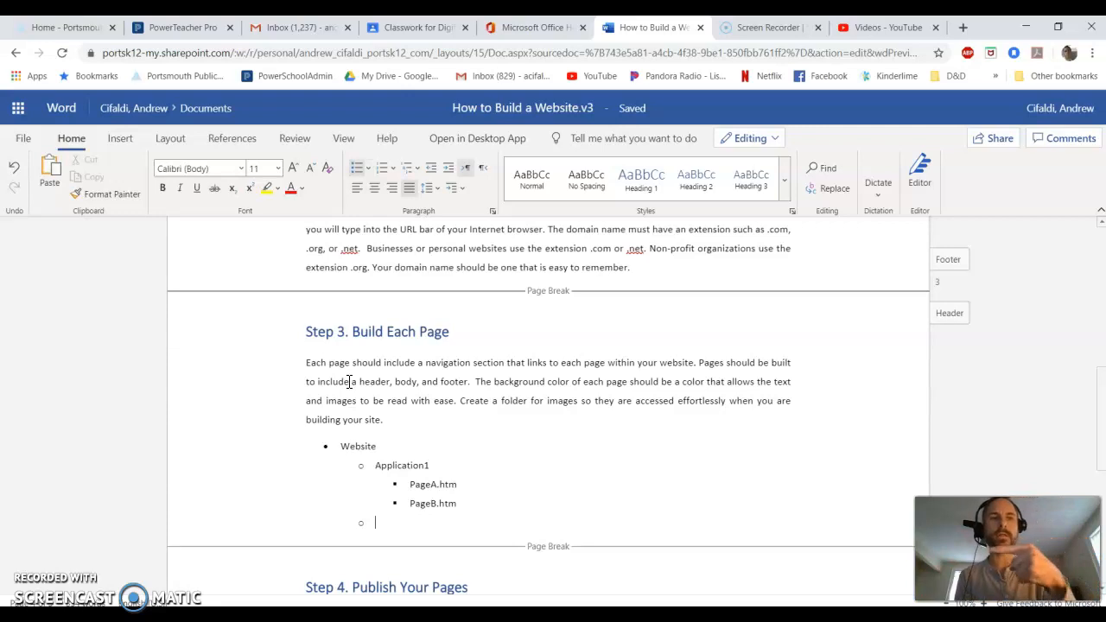
key(Tab)
key(Tab)
key(Tab)
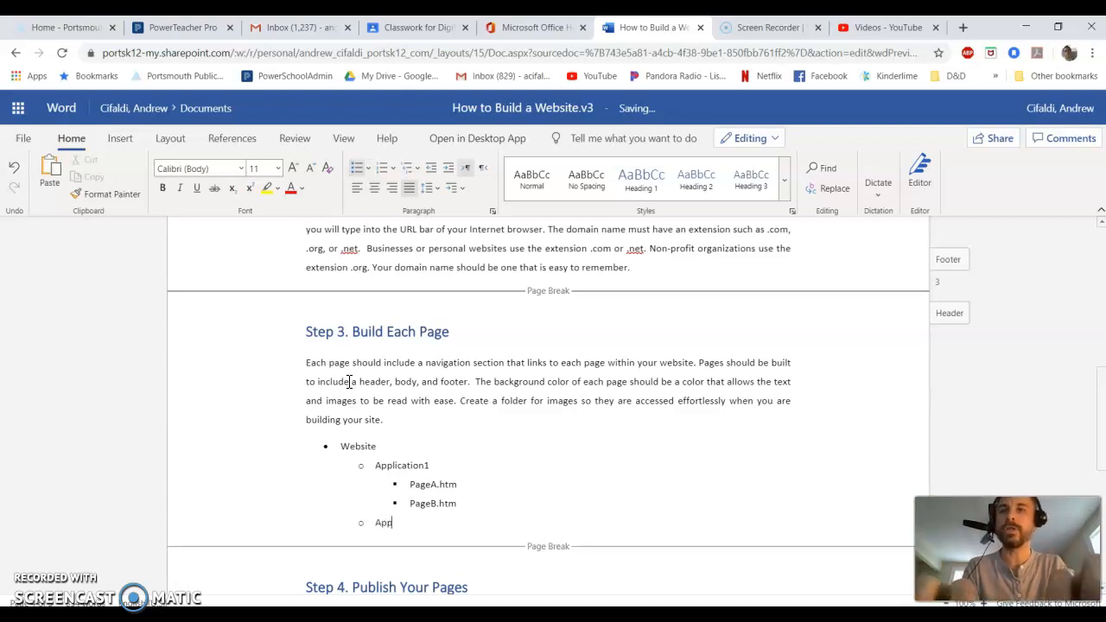
text(cation )
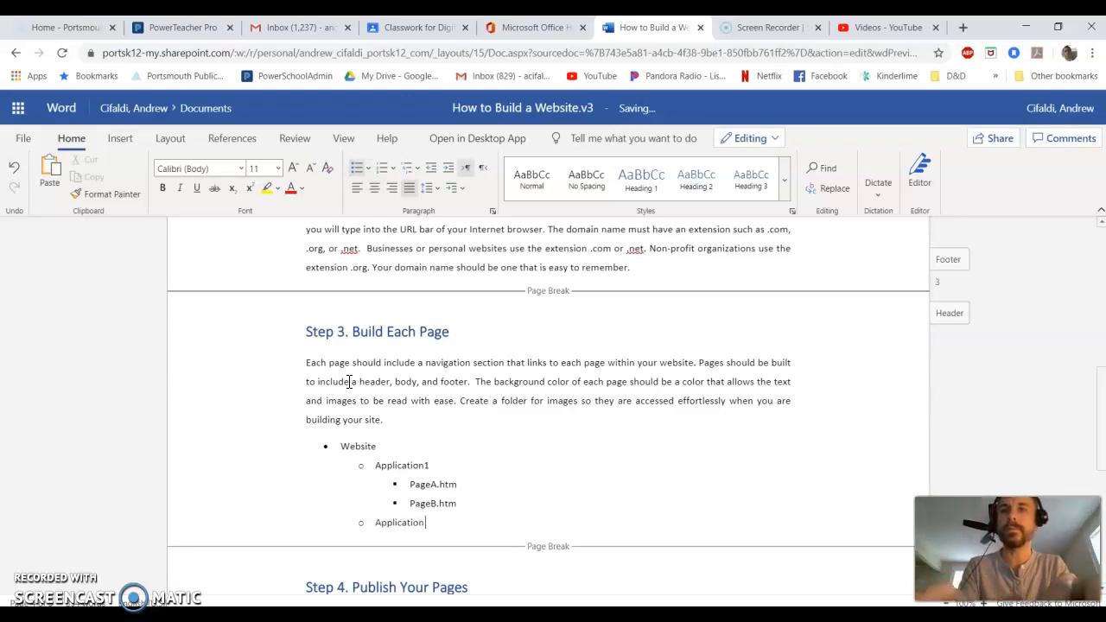
text(2)
key(Return)
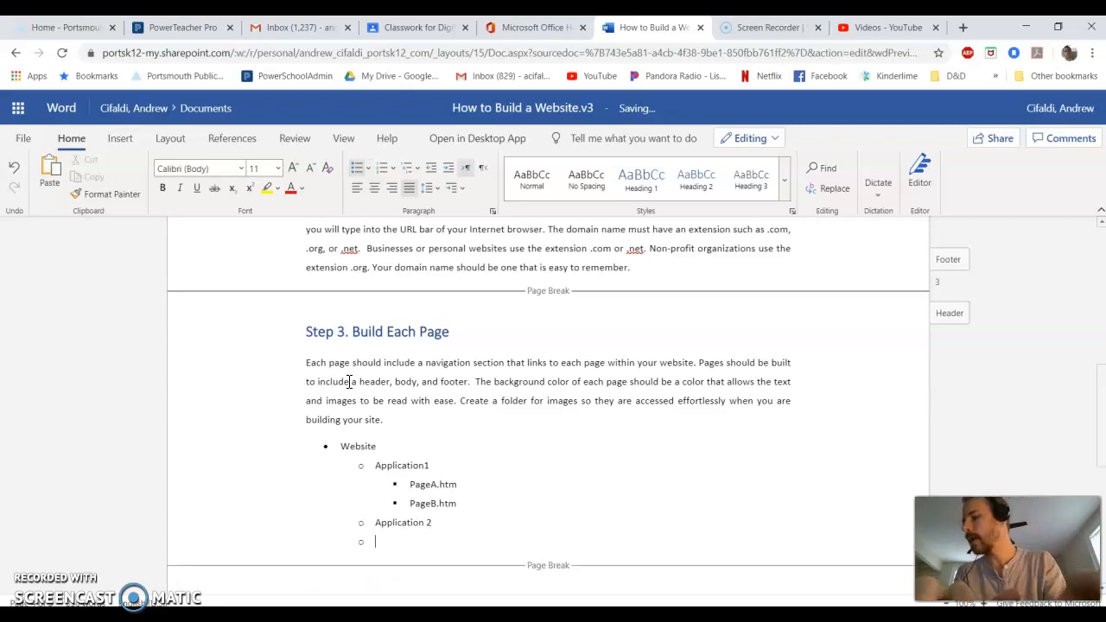
text(Application 3)
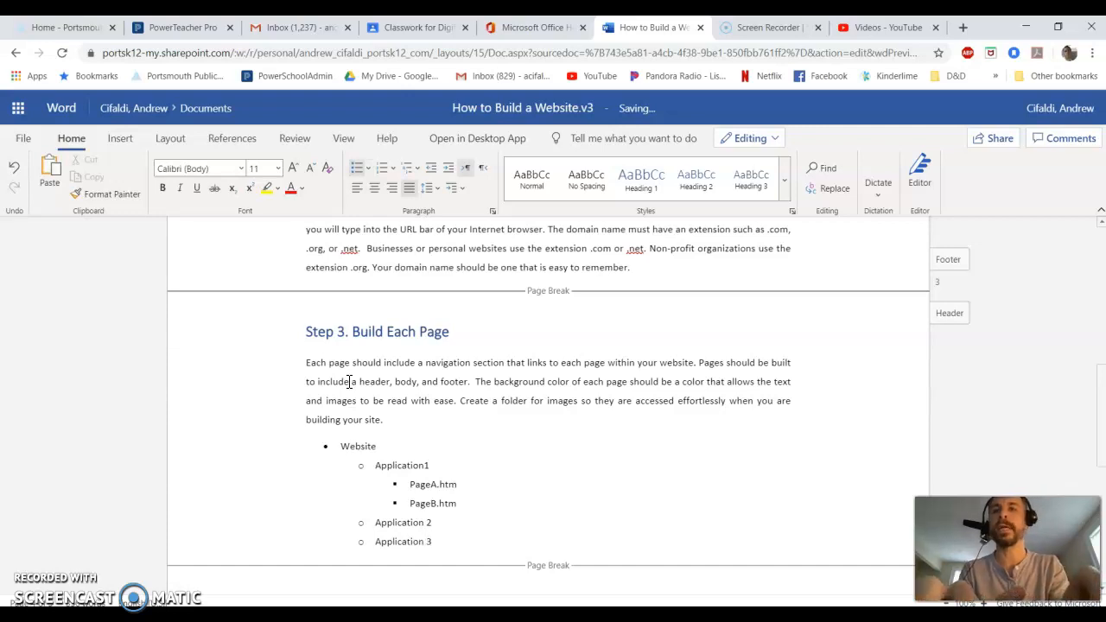
key(Return)
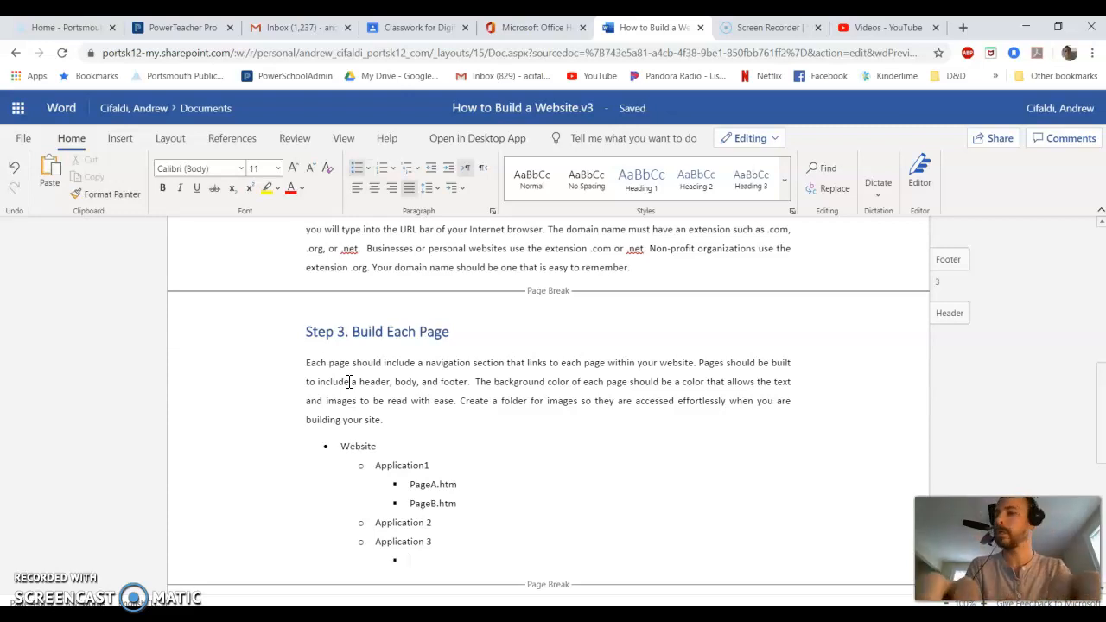
Add third-level items Page1.htm and Page2.htm beneath Application 3.
text(Page1.htm)
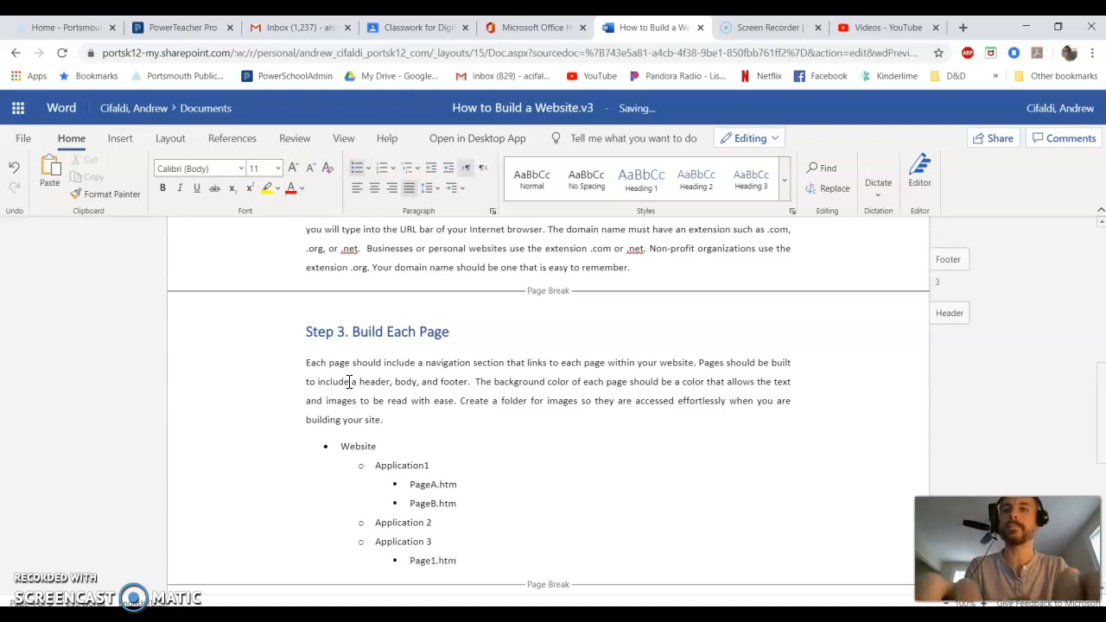
key(Return)
text(Page2)
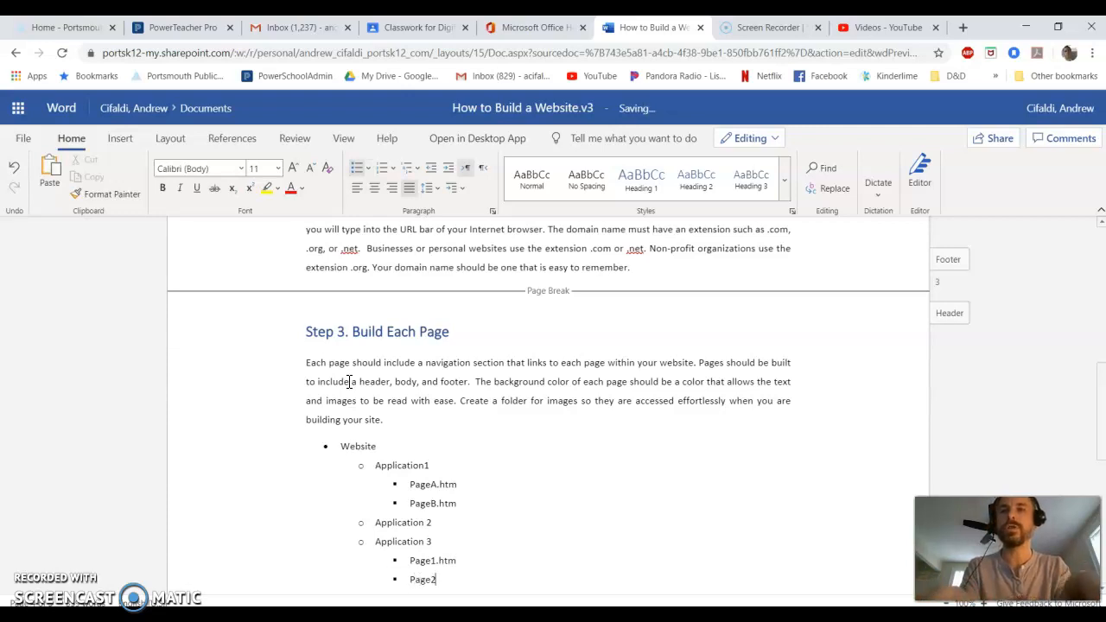
text(.htm)
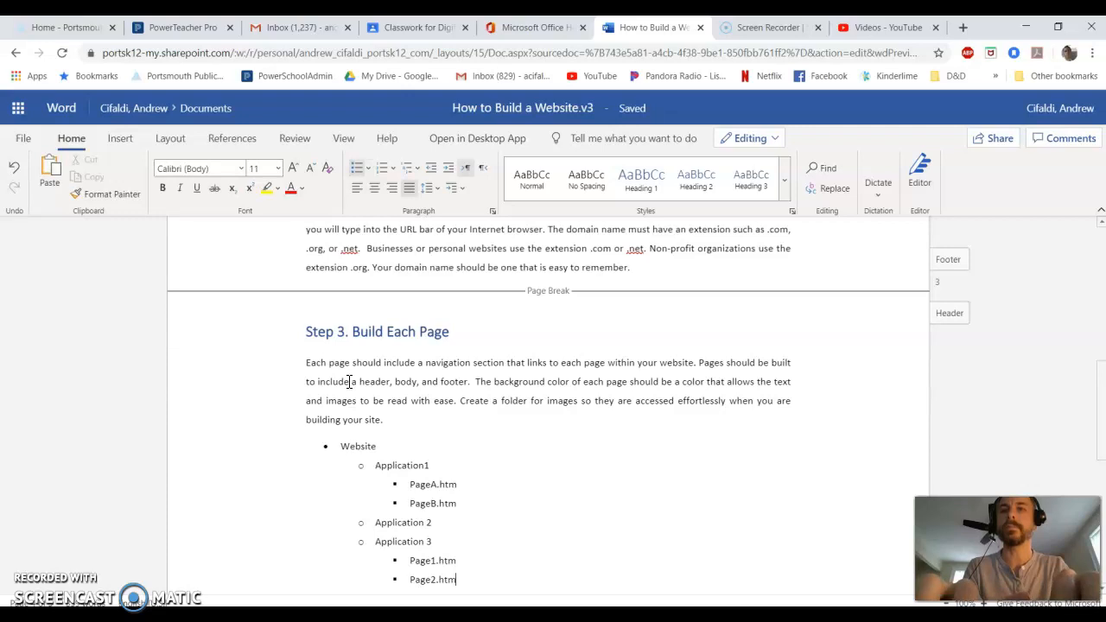
Add a third-level item Media below Page2.htm and start a new item.
key(Return)
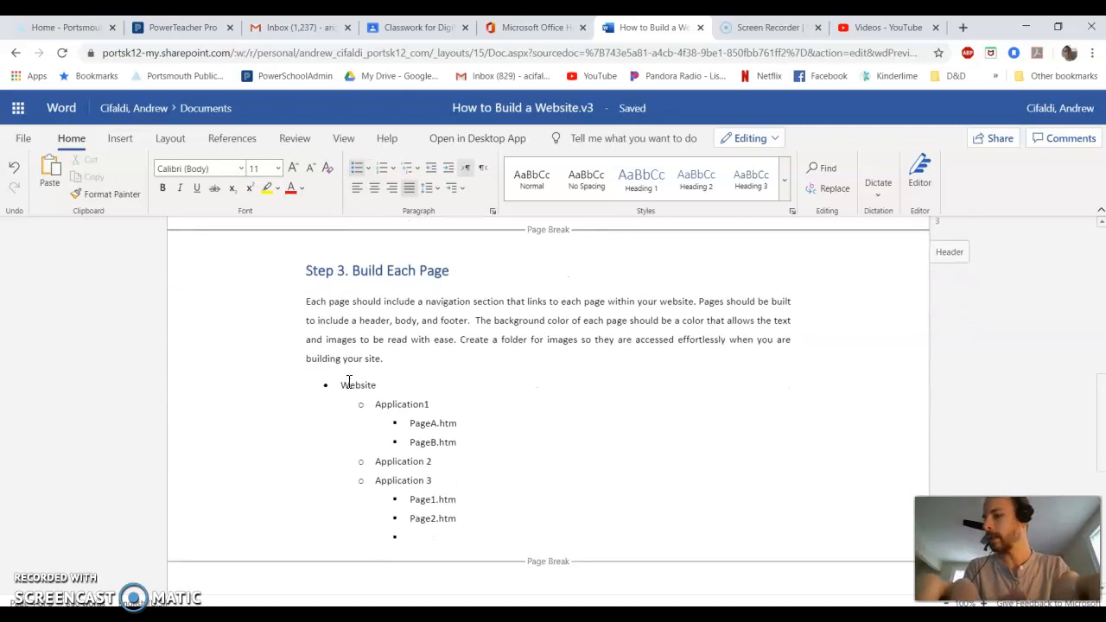
text(M)
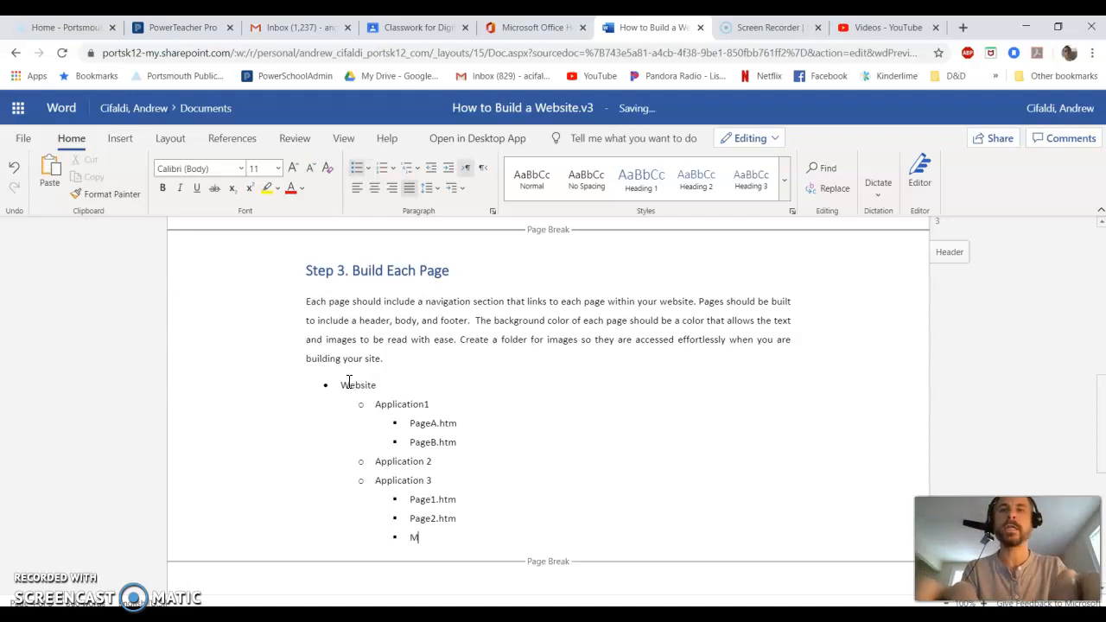
text(edia)
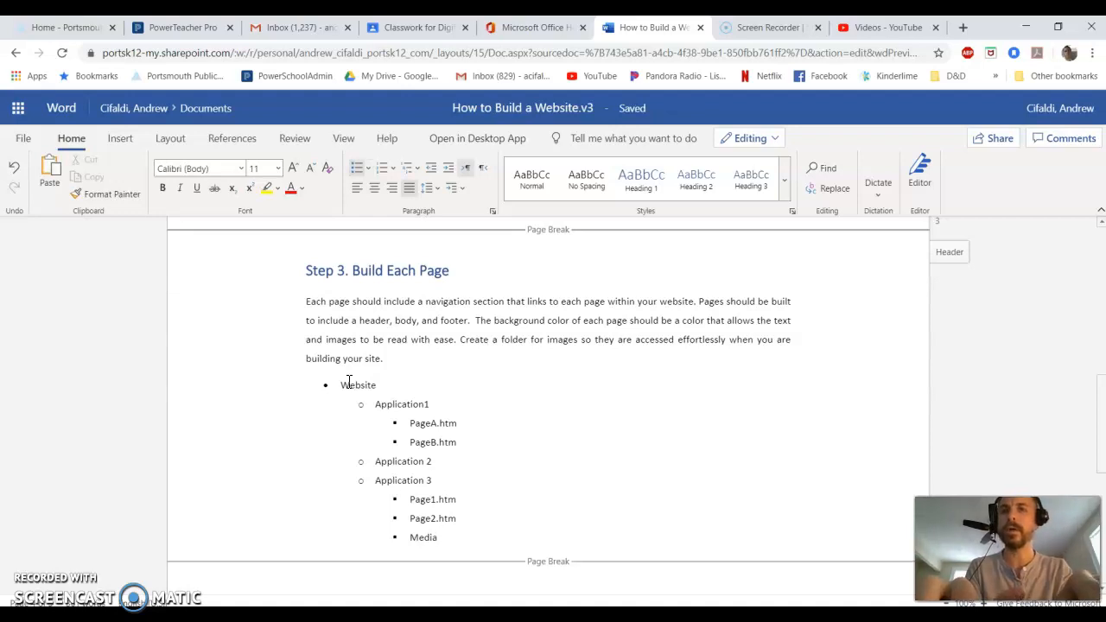
key(Return)
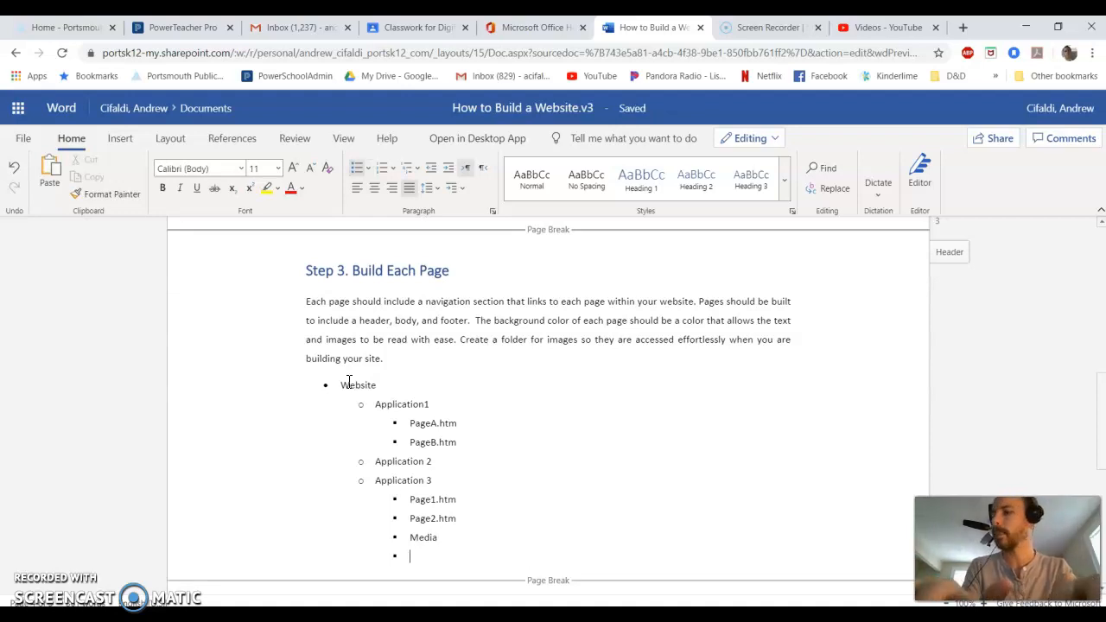
Indent to a fourth level and add the items Picture1.gif and Picutre2.gif beneath Media.
key(Tab)
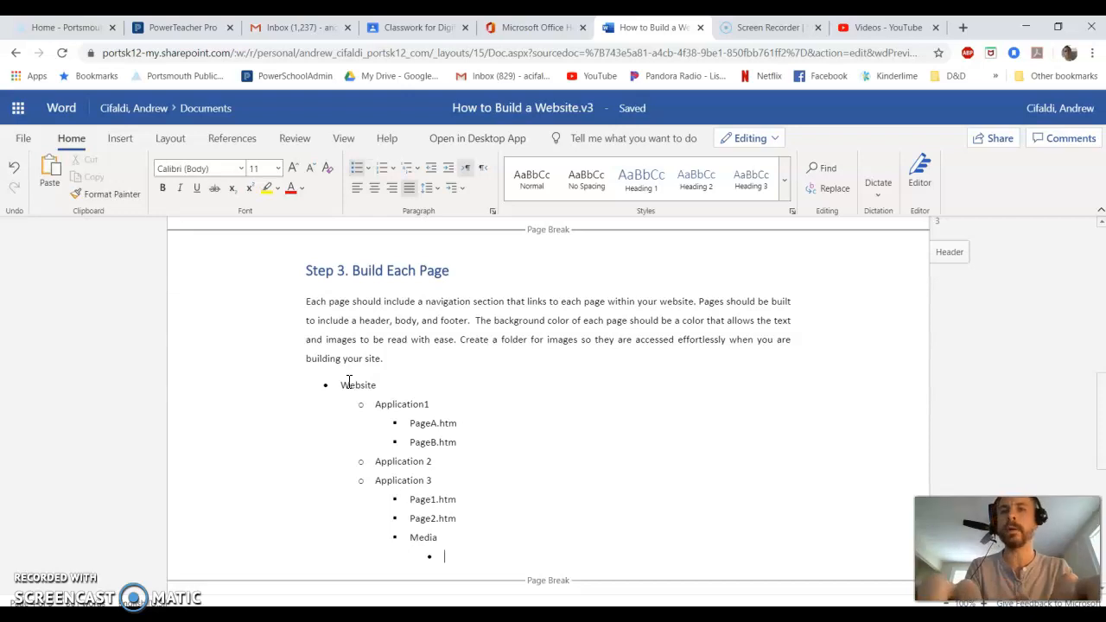
text(Picture 1)
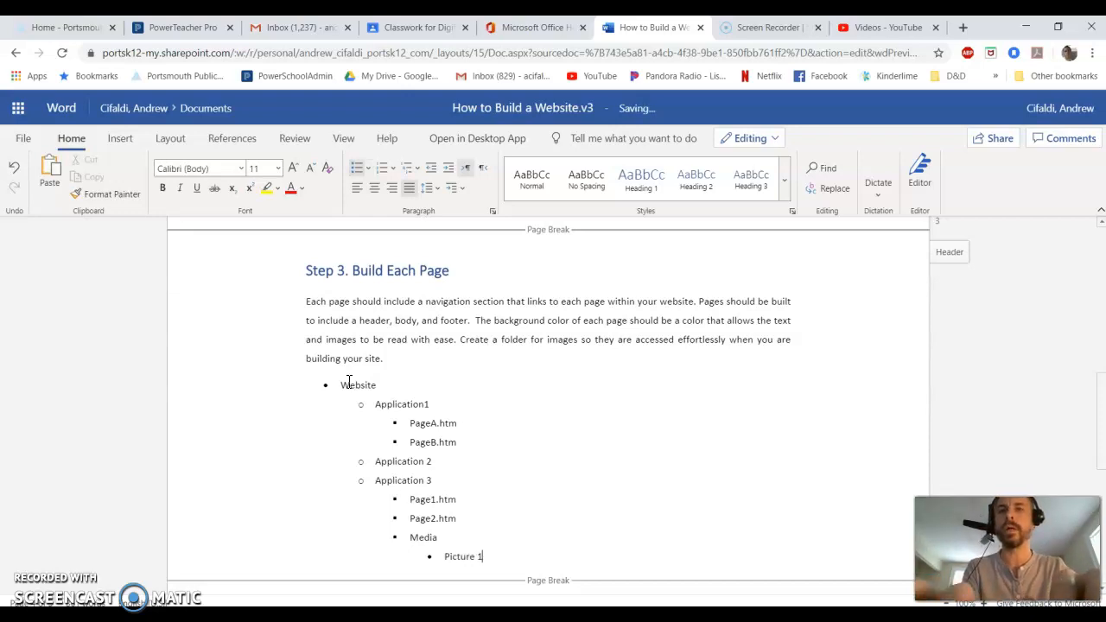
key(BackSpace)
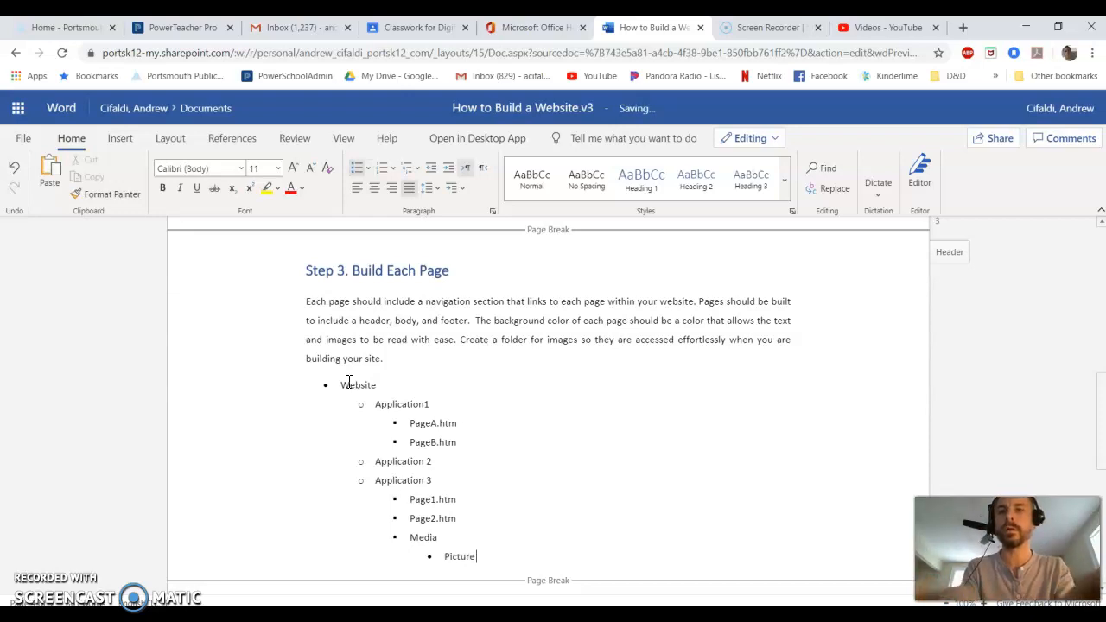
text(1.g)
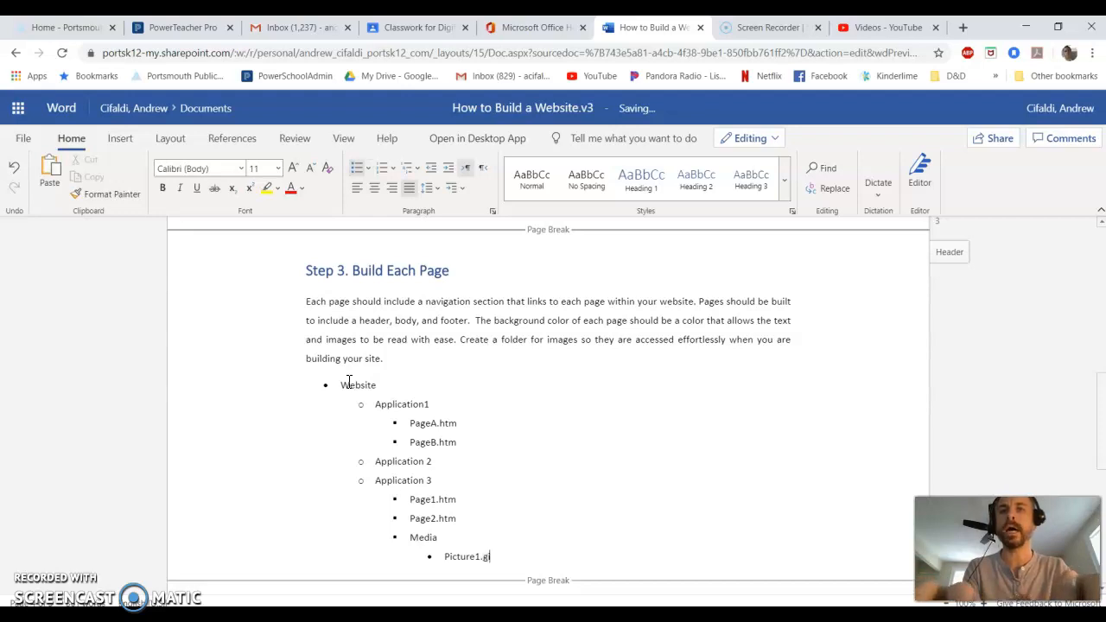
text(if)
key(Return)
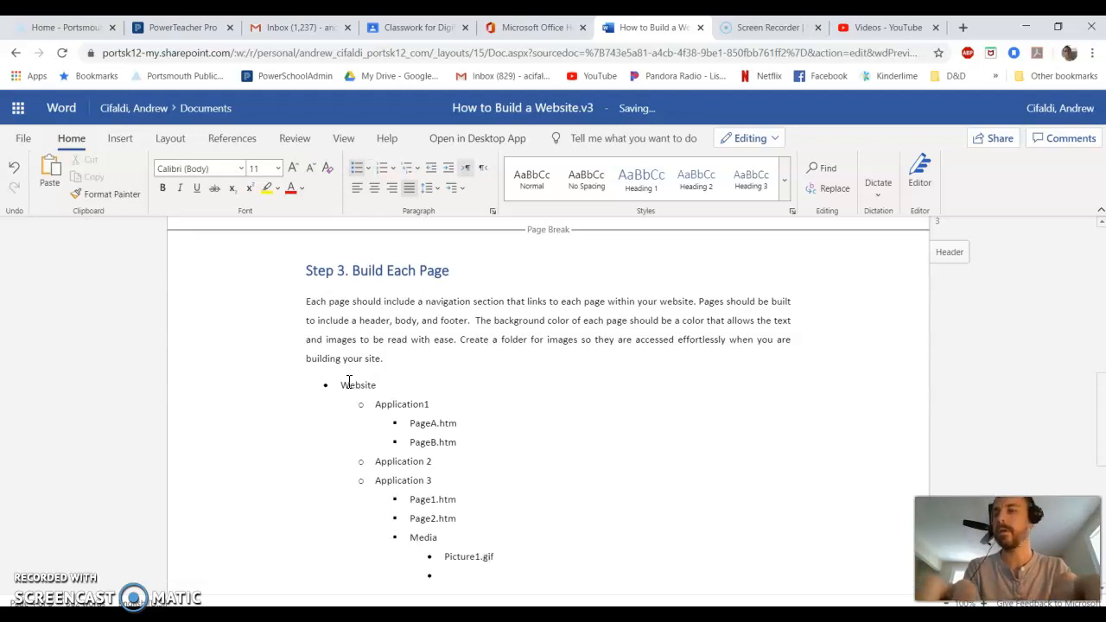
text(Picu)
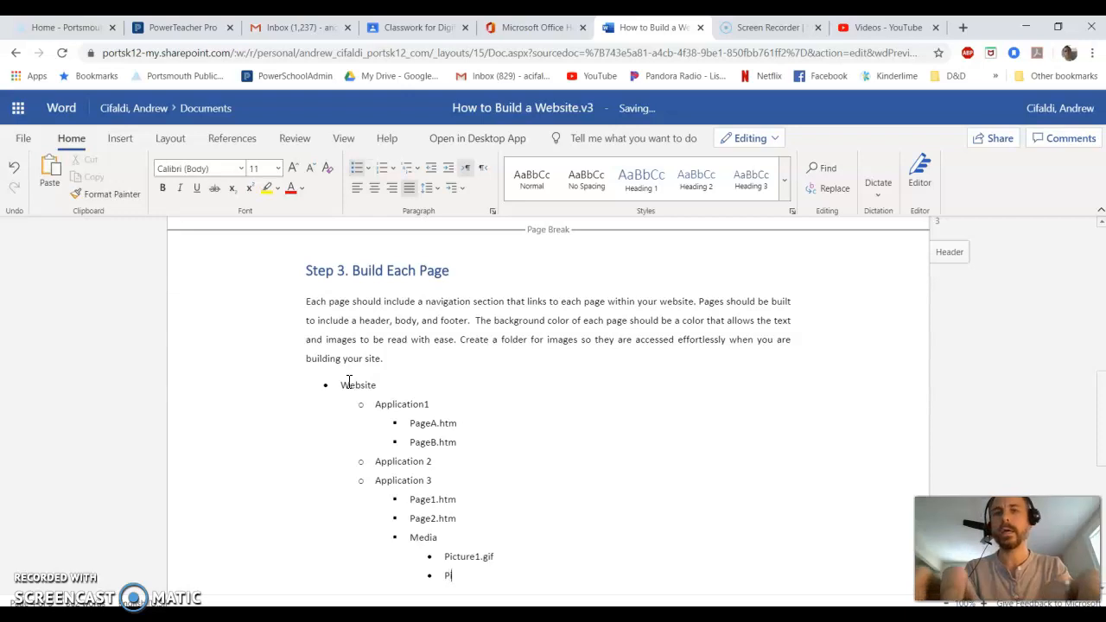
text(tre2.gif)
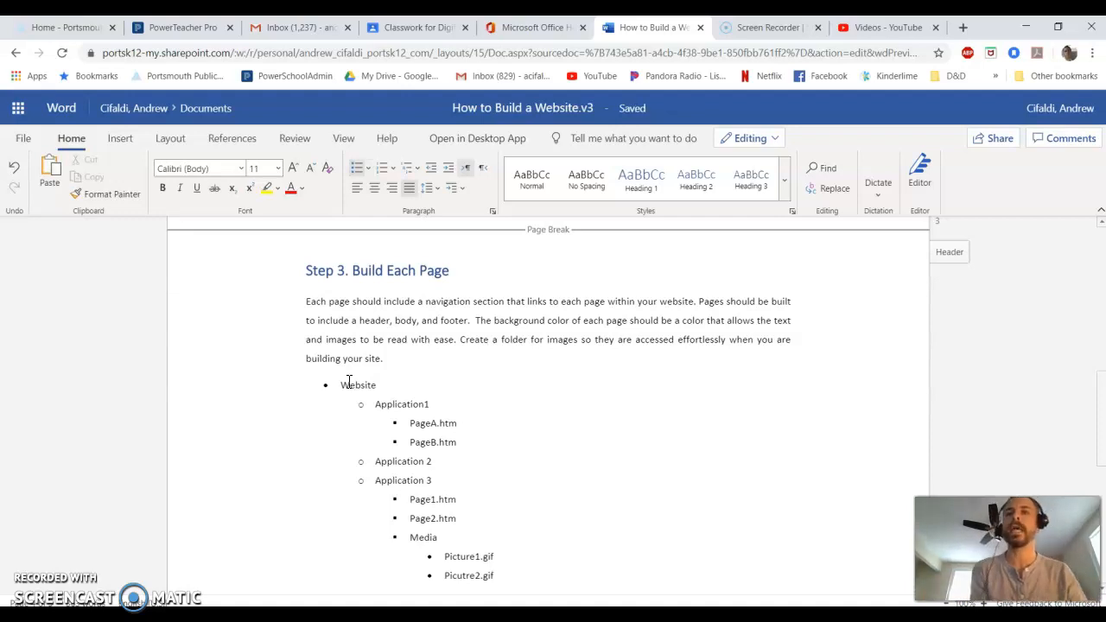
drag(339, 385, 528, 388)
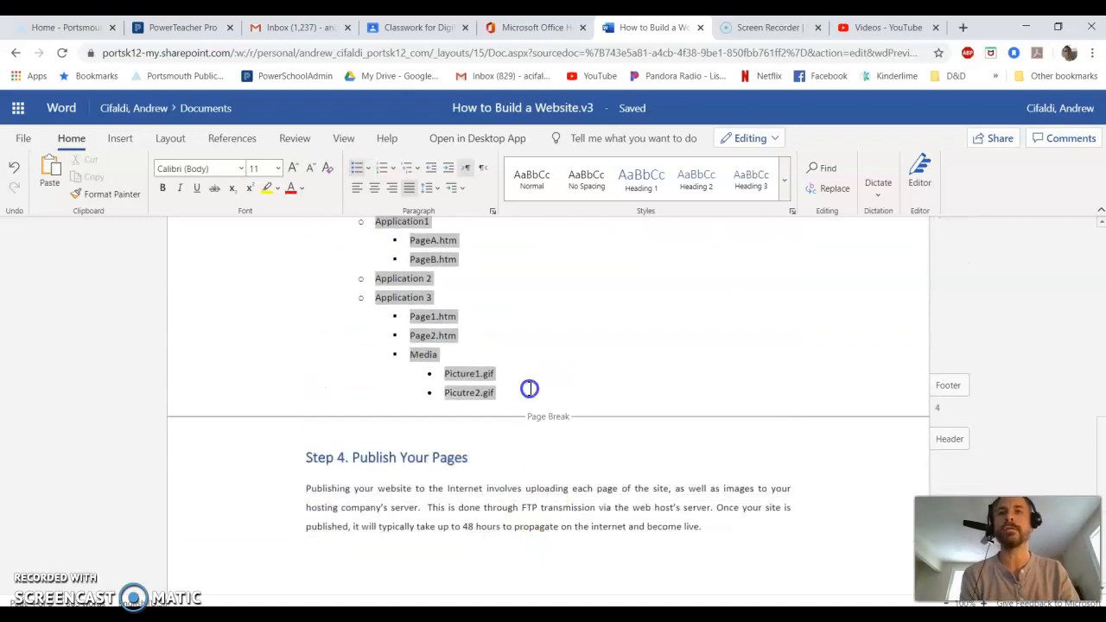
scroll(575, 413, up, 1)
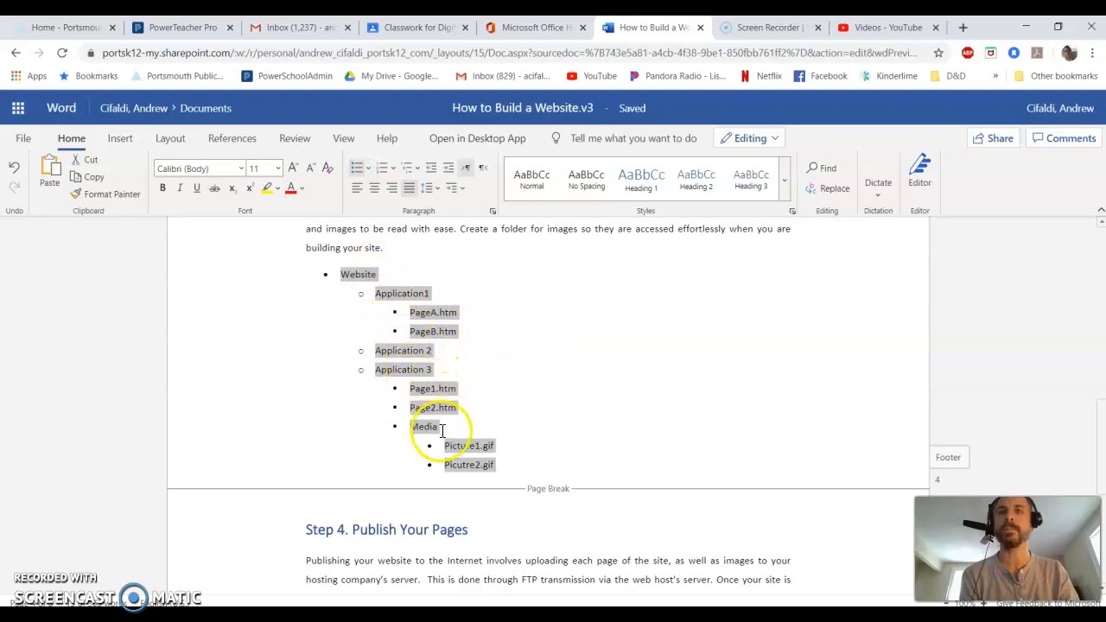
click(494, 356)
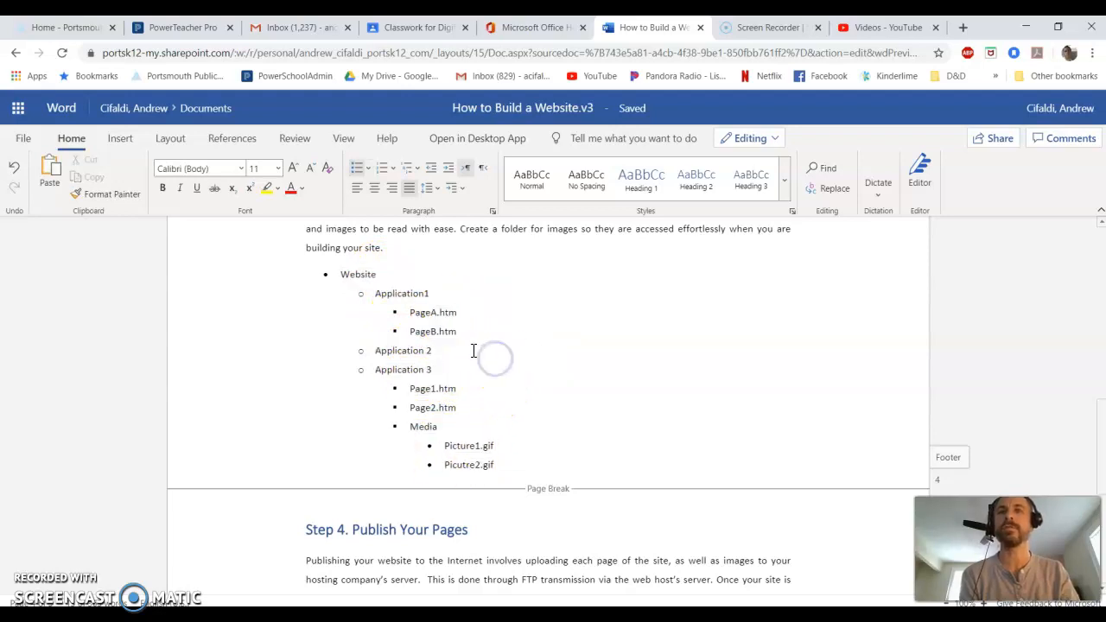
scroll(473, 350, up, 1)
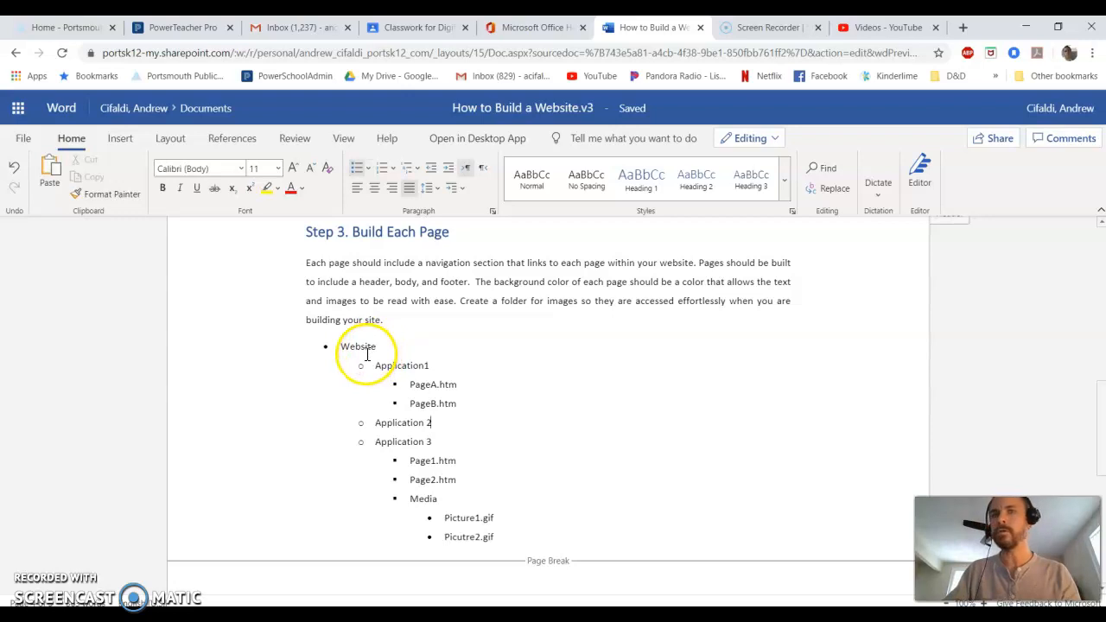
Define a new bullet for the Website item using the Wingdings open-folder symbol.
click(341, 346)
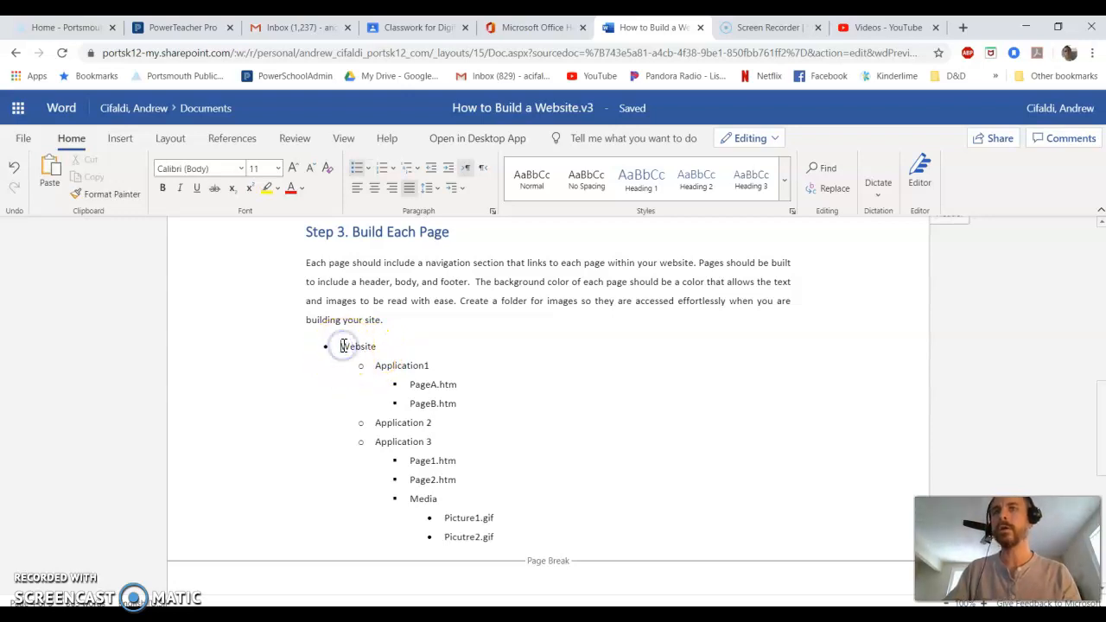
click(343, 345)
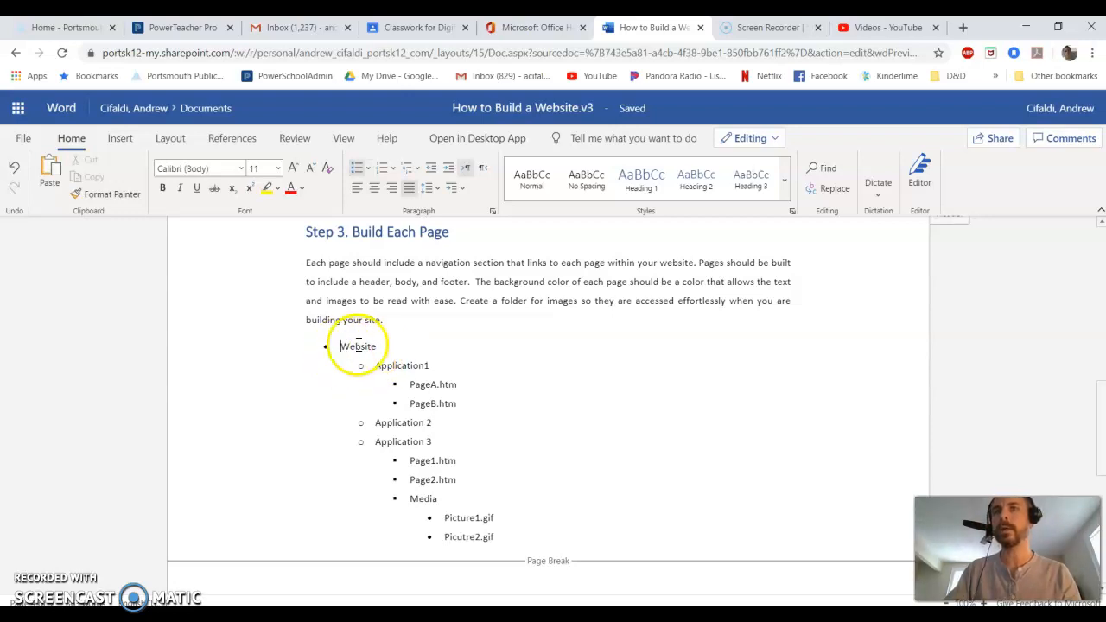
click(367, 169)
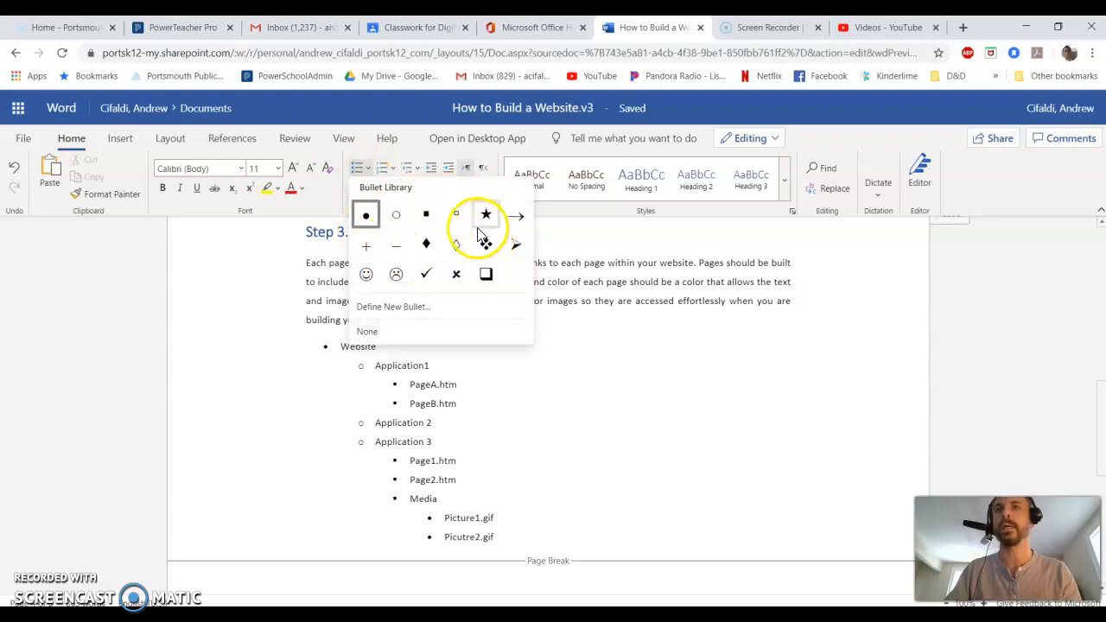
click(364, 308)
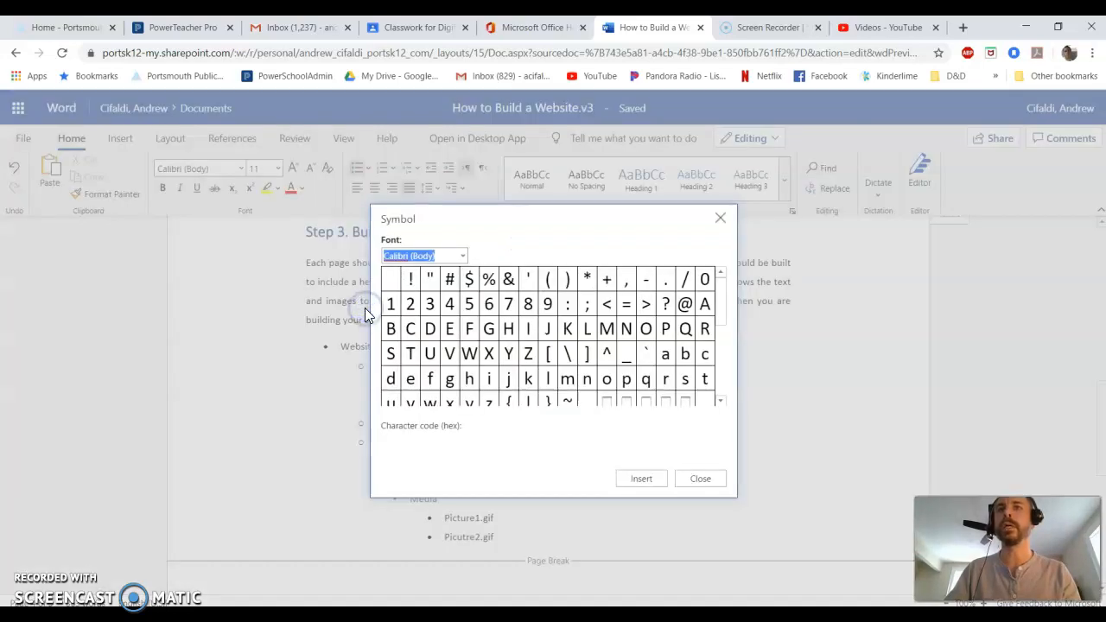
click(415, 283)
click(463, 255)
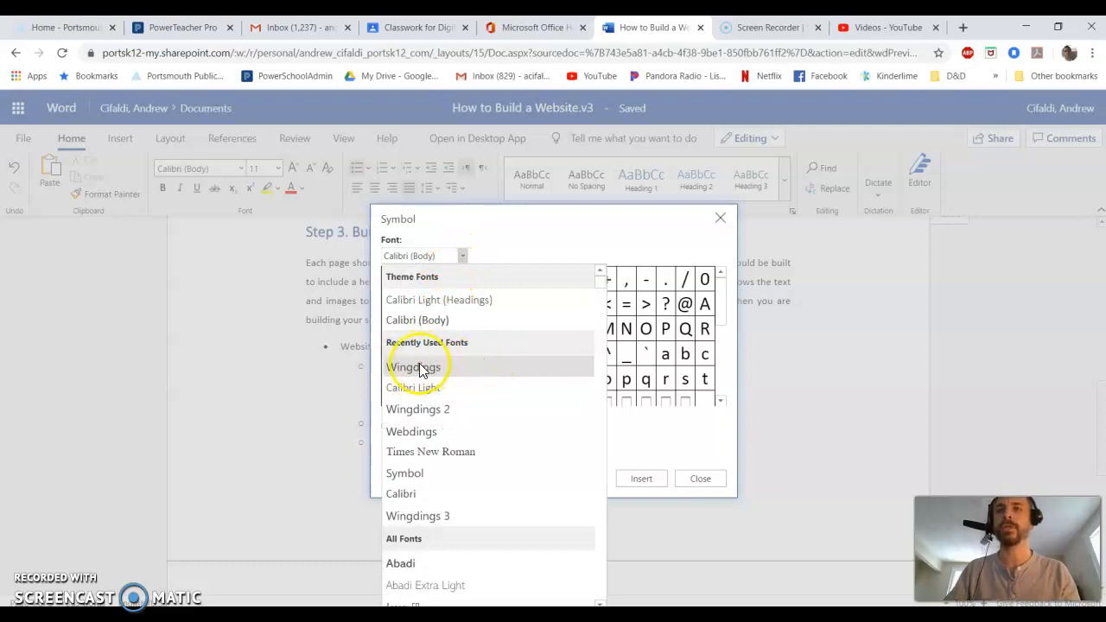
click(419, 367)
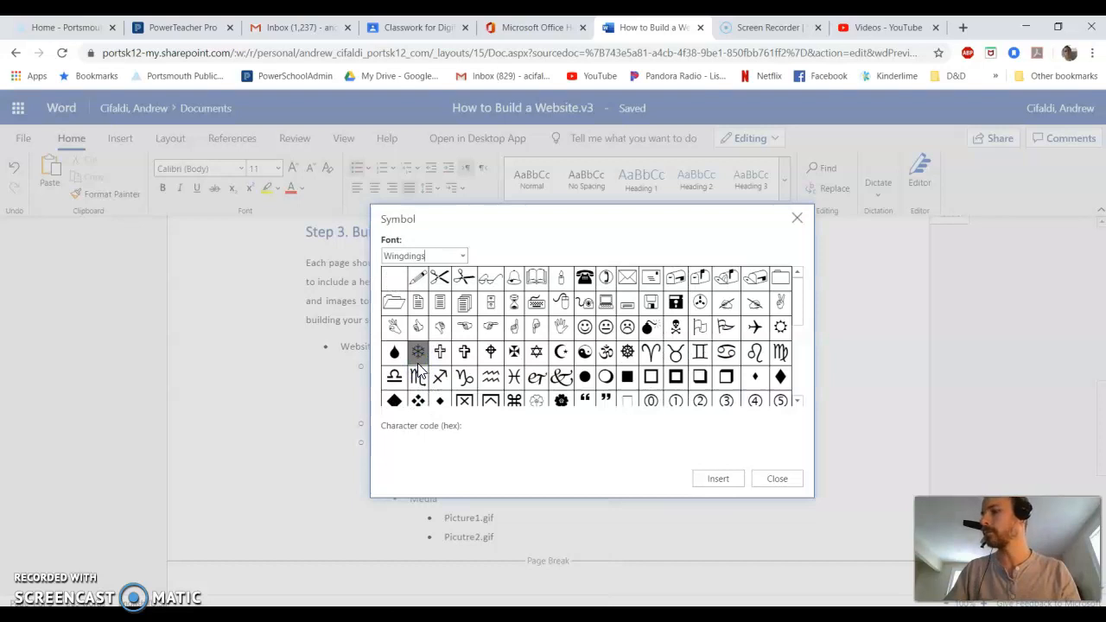
click(440, 328)
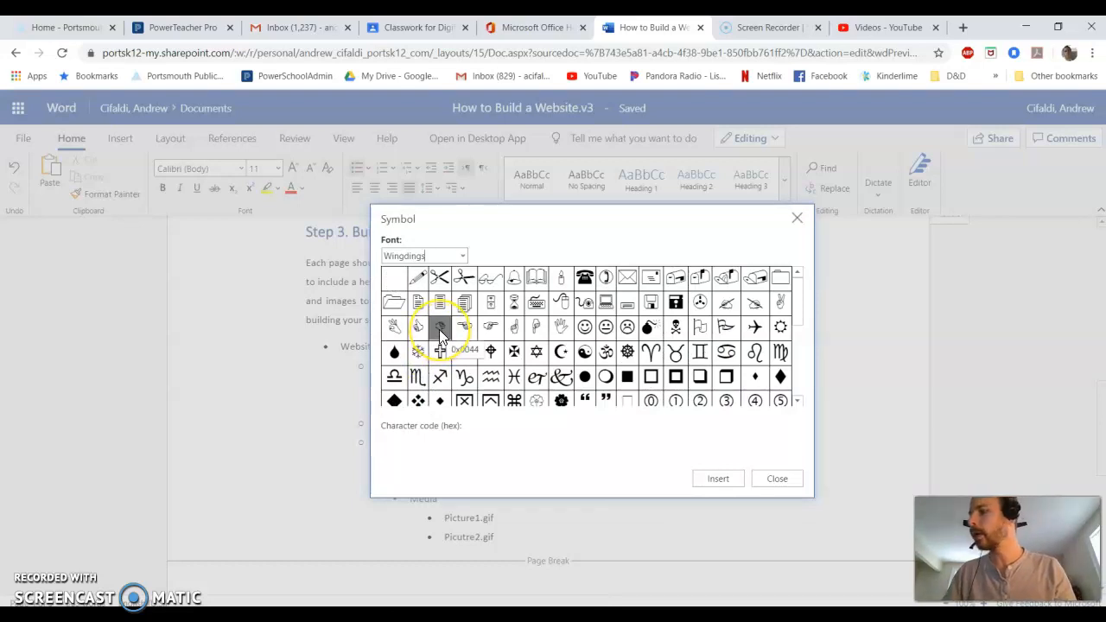
click(396, 306)
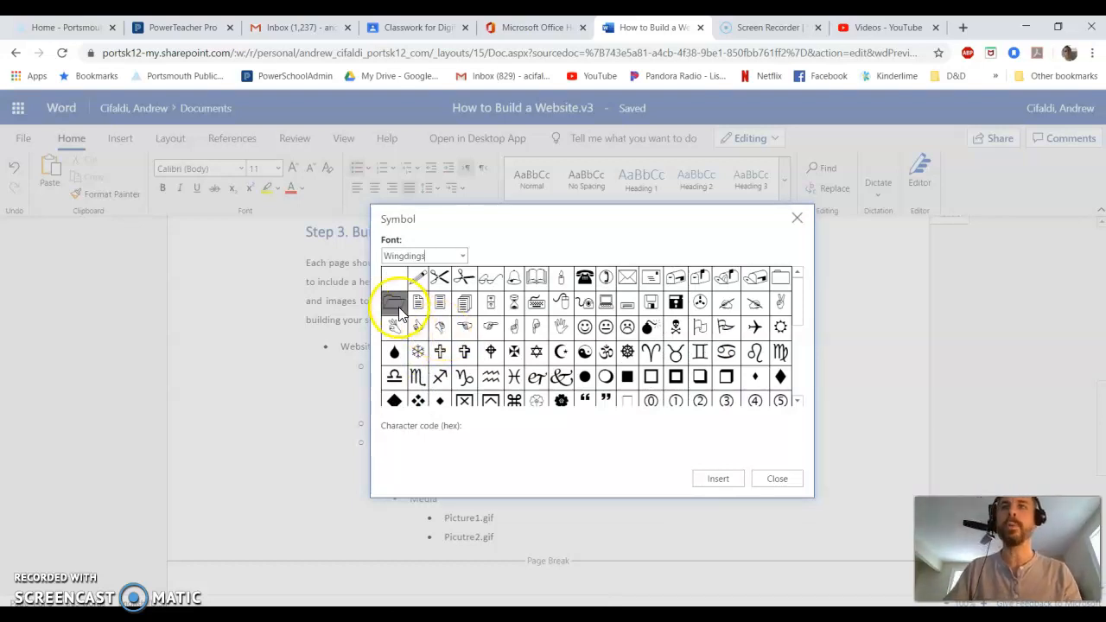
click(398, 307)
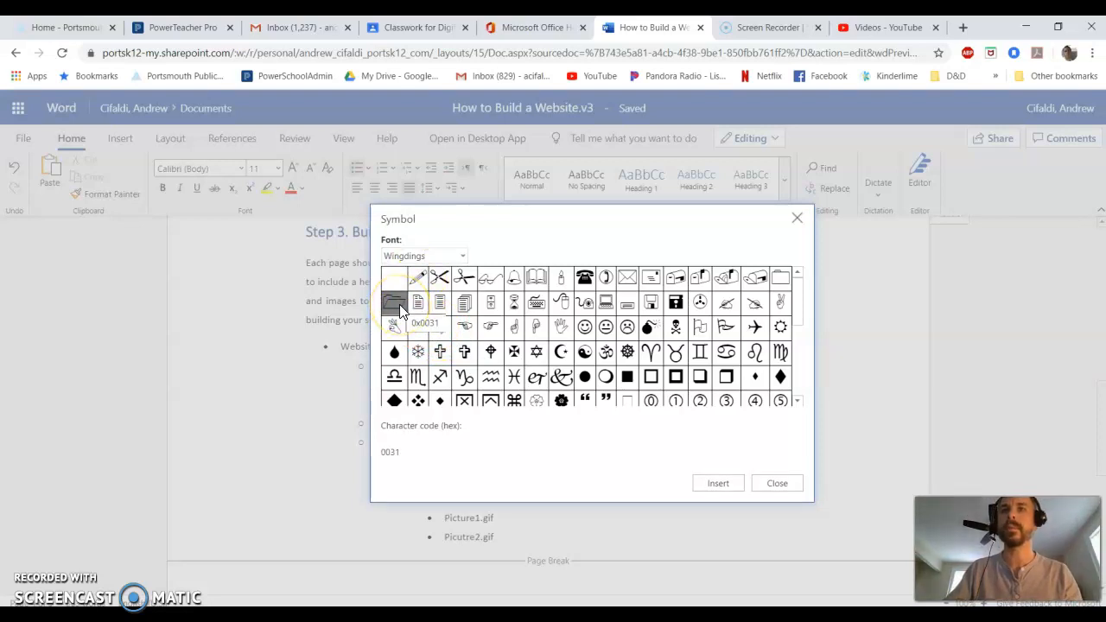
click(394, 456)
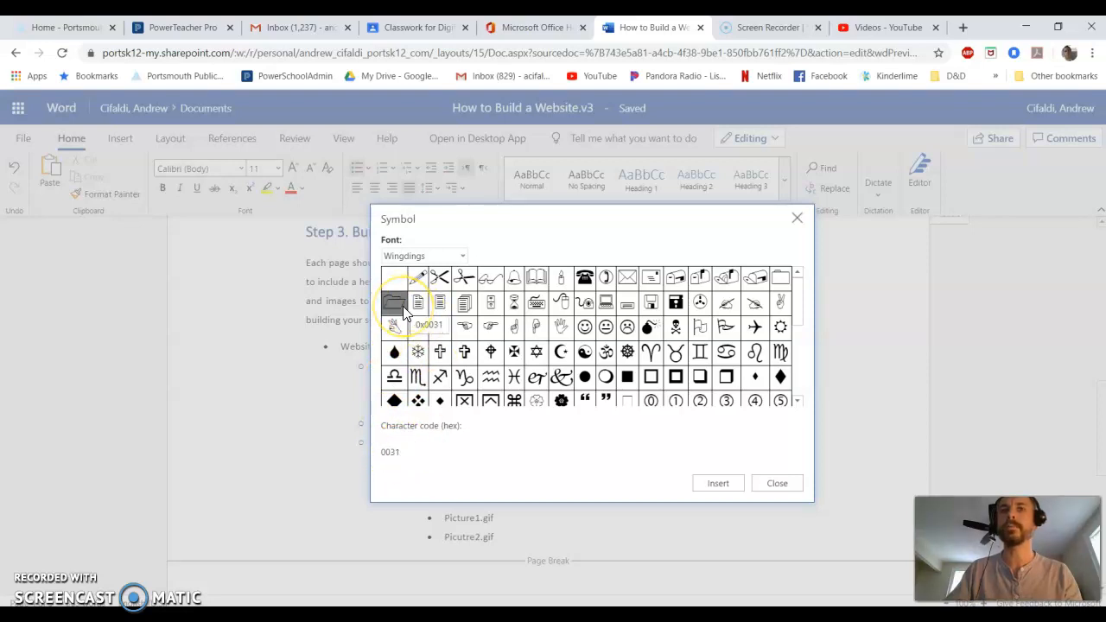
click(725, 483)
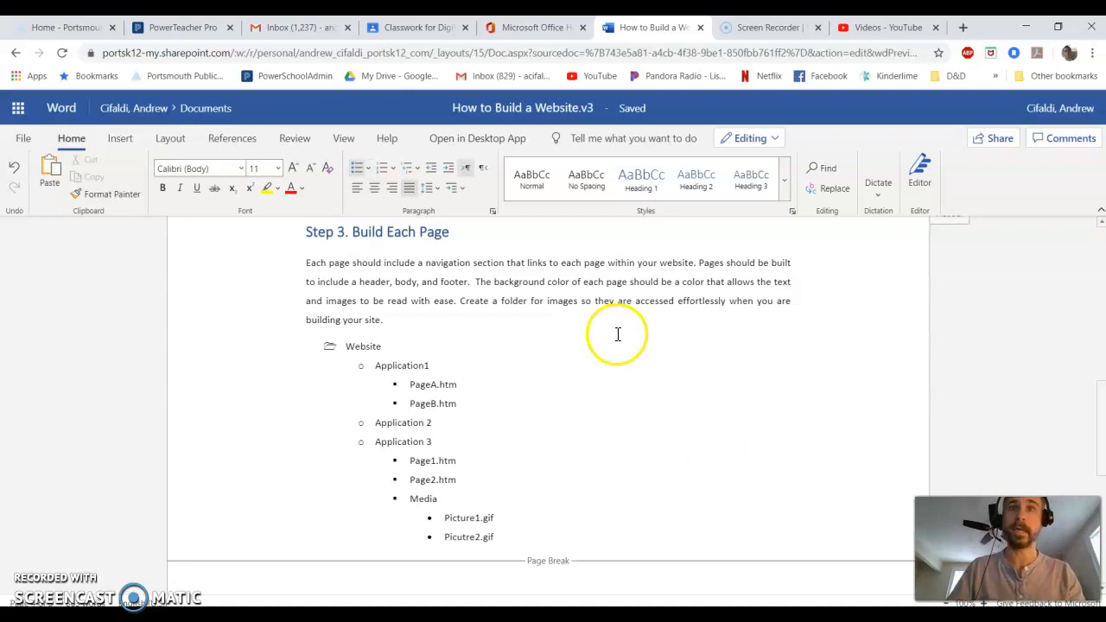
Define a new bullet for the Application items using the Wingdings open-folder symbol.
click(375, 365)
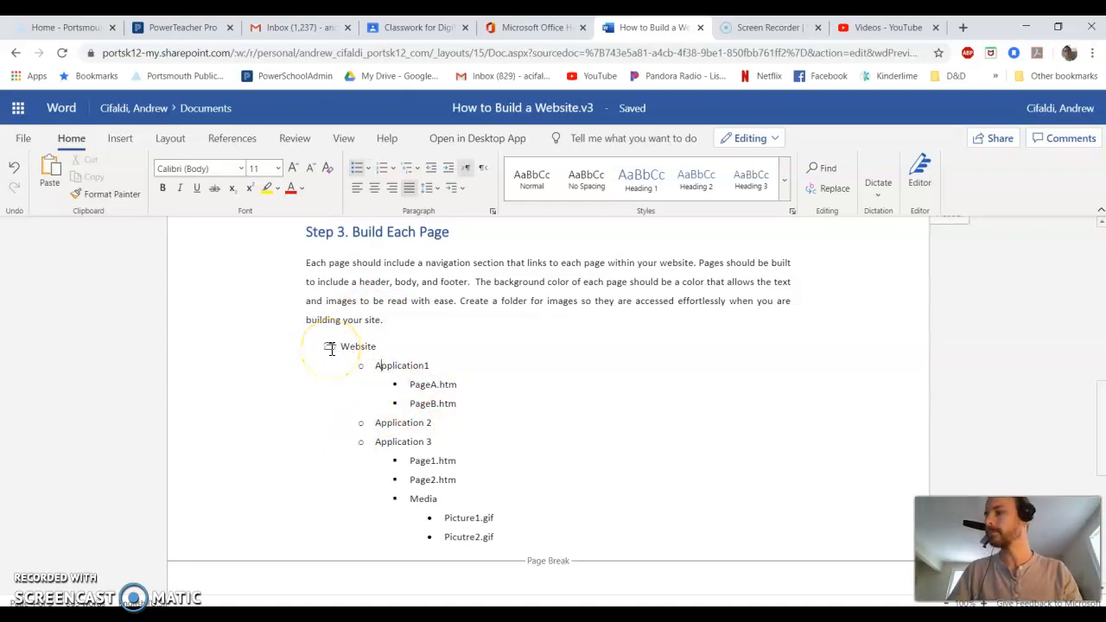
click(411, 385)
click(377, 365)
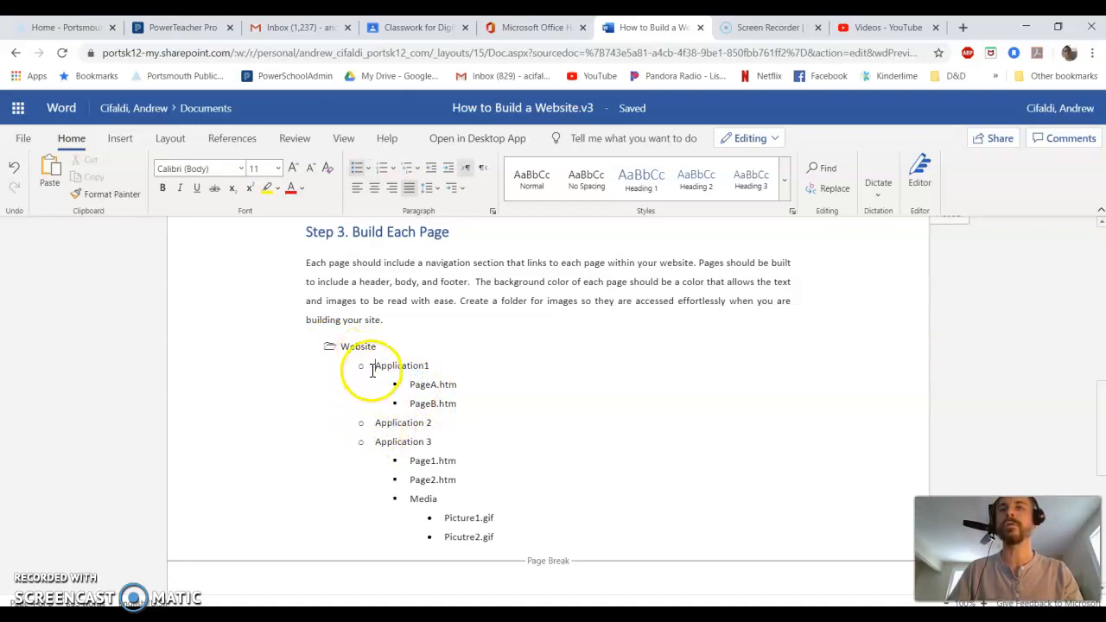
click(373, 169)
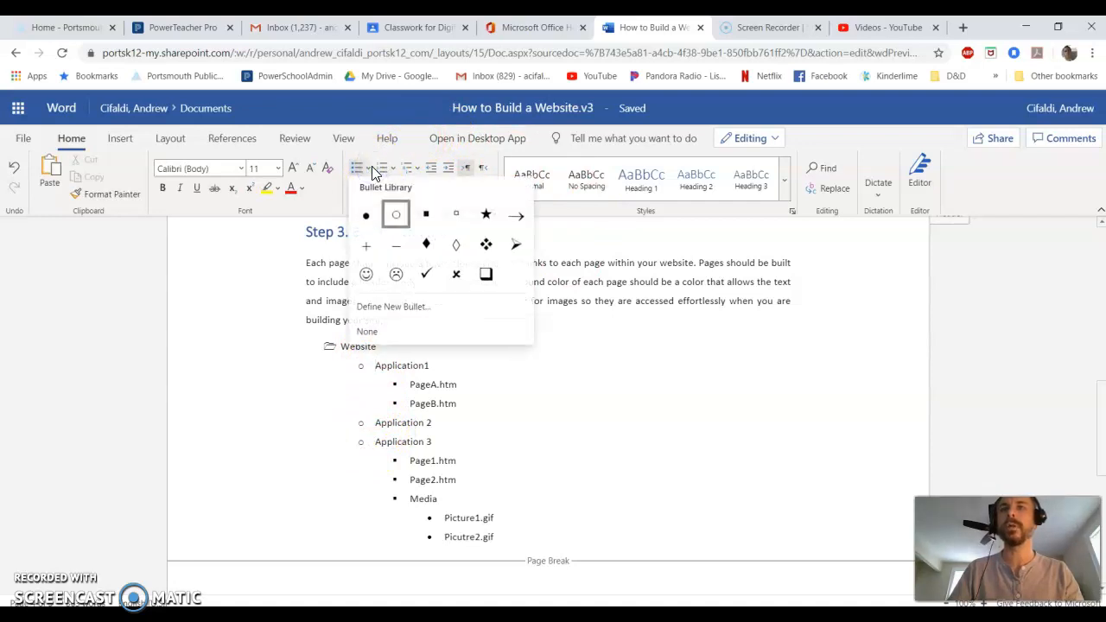
click(405, 305)
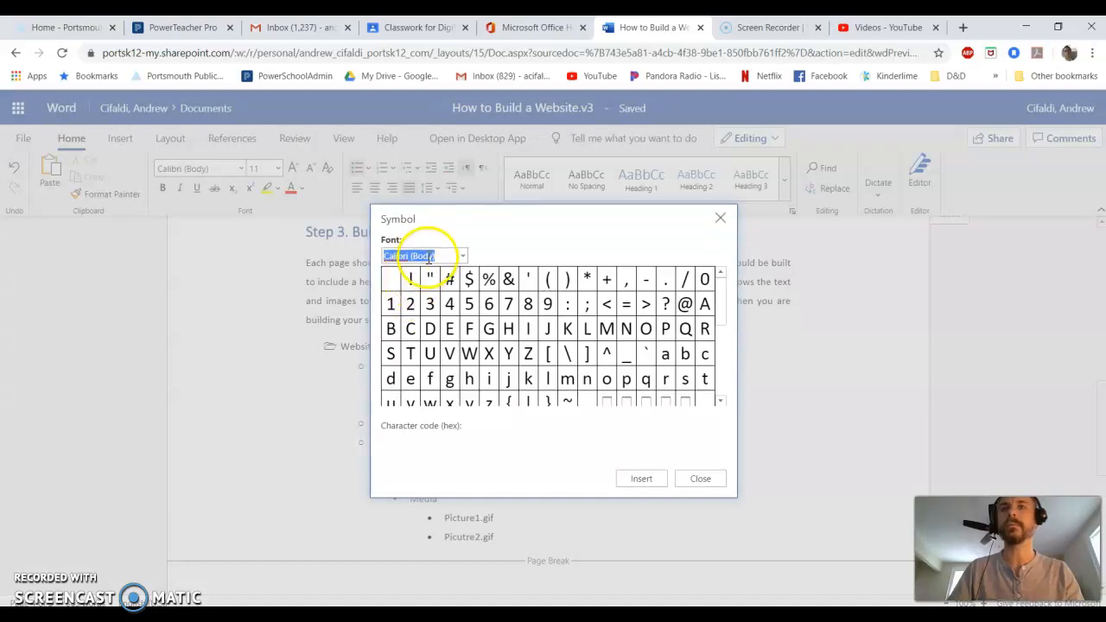
click(462, 256)
click(422, 366)
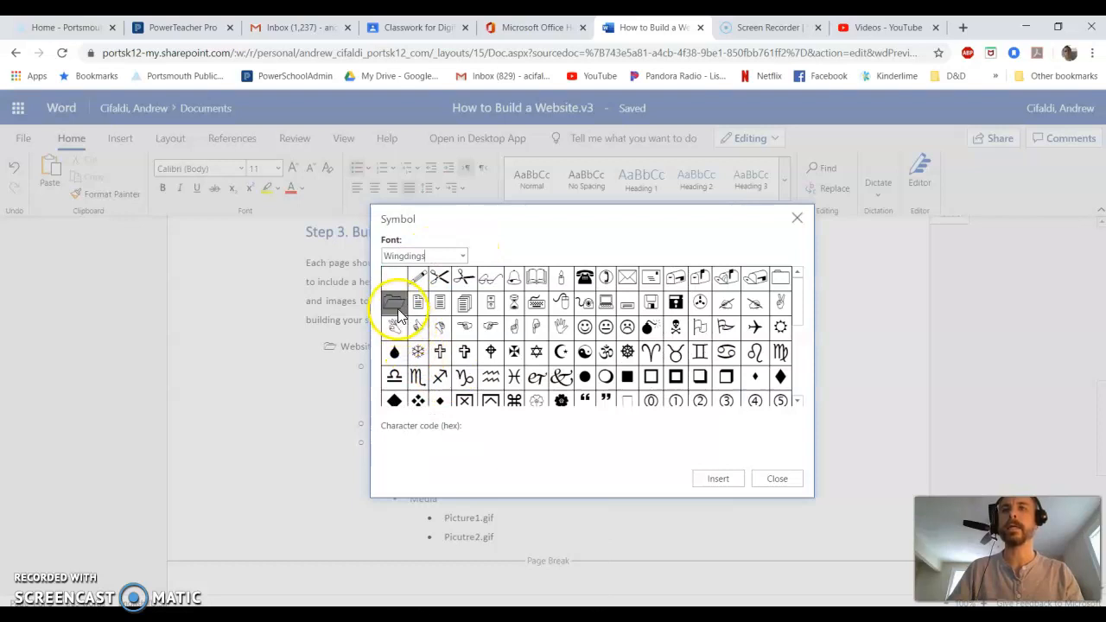
click(395, 302)
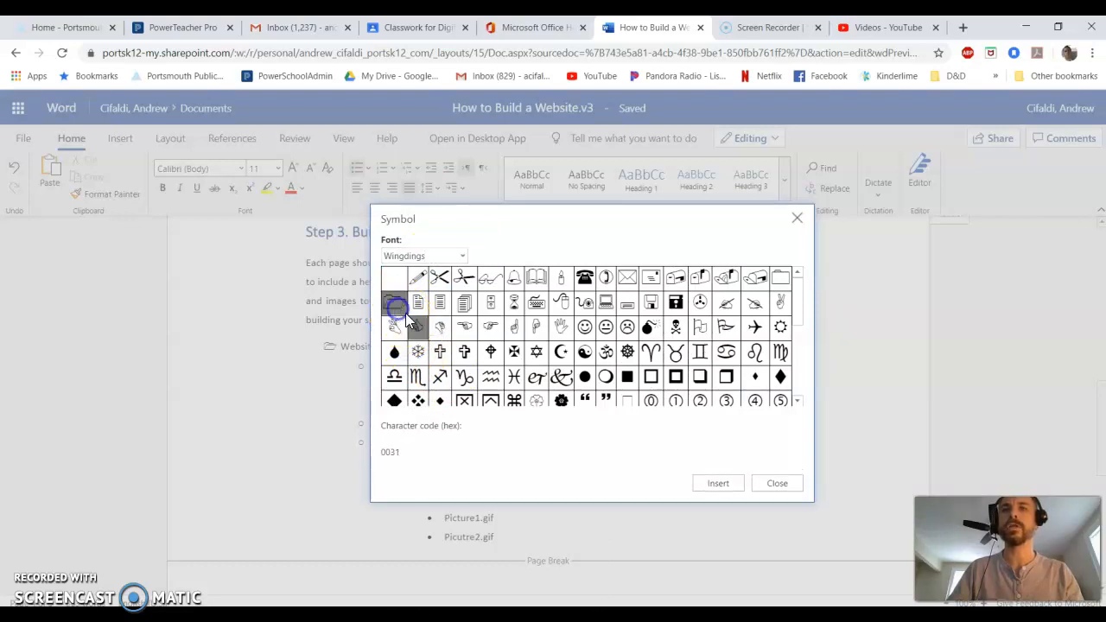
click(717, 483)
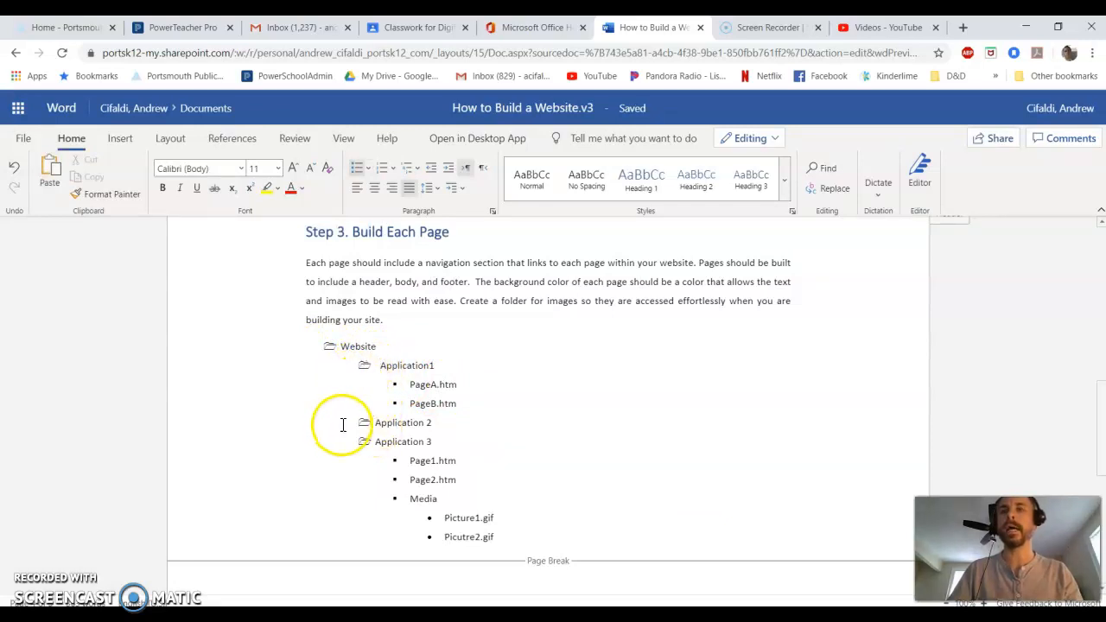
Define a new bullet for the page-level items using the Wingdings 2 page symbol.
click(369, 370)
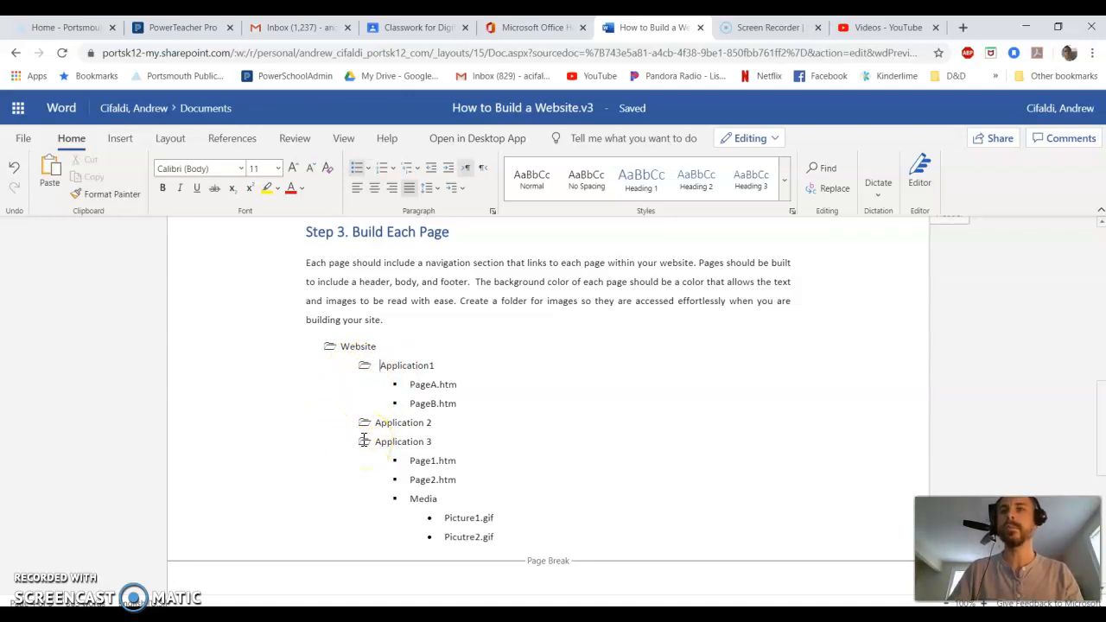
click(389, 388)
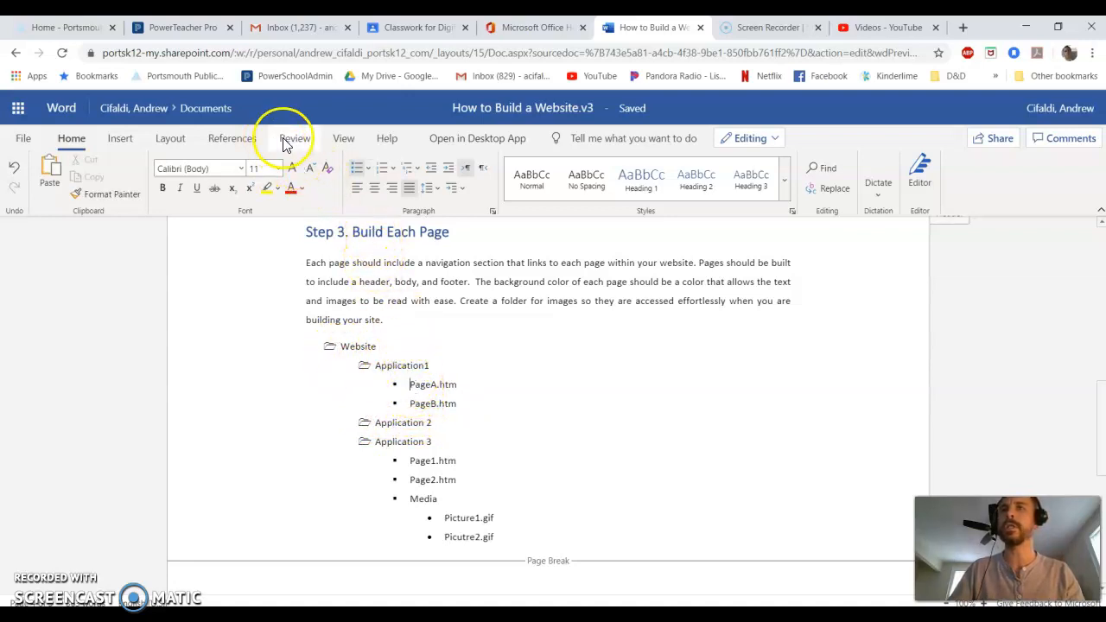
click(70, 139)
click(364, 170)
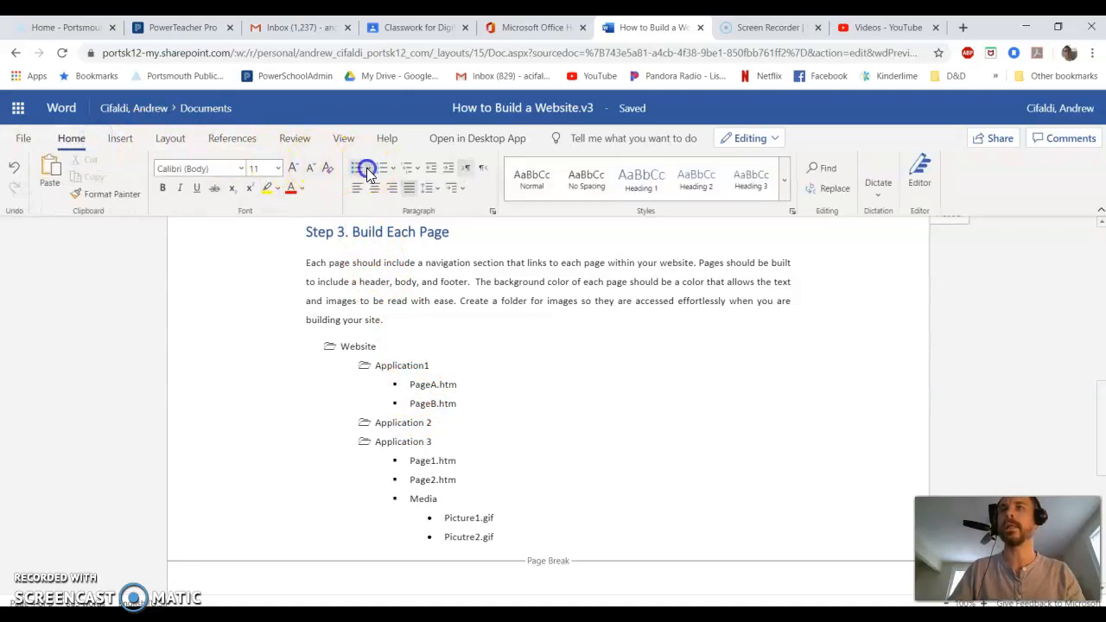
click(389, 306)
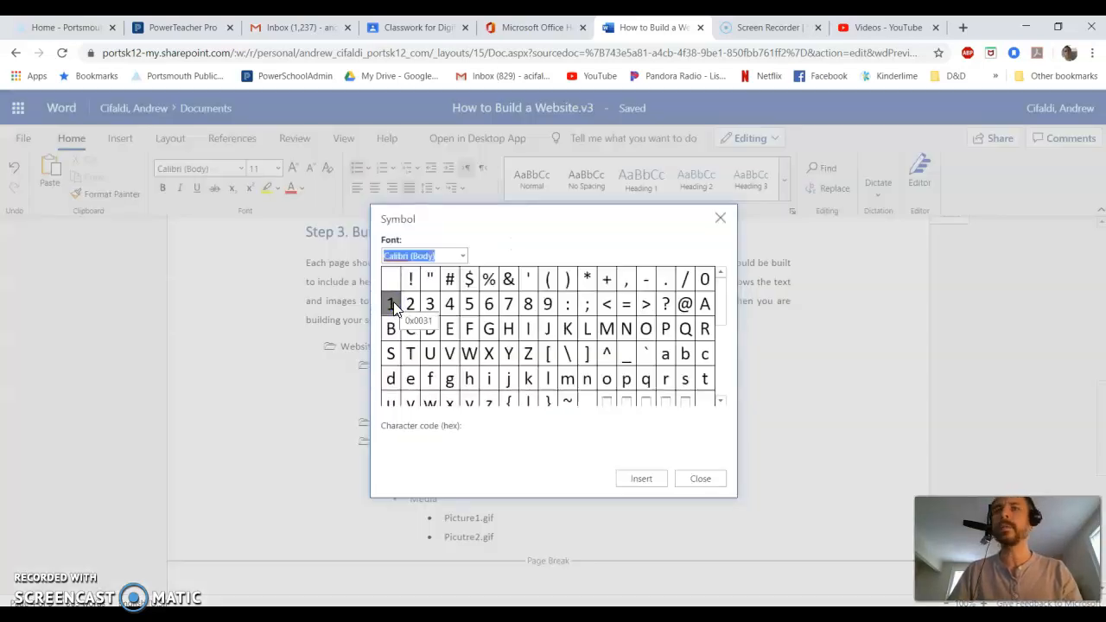
click(465, 256)
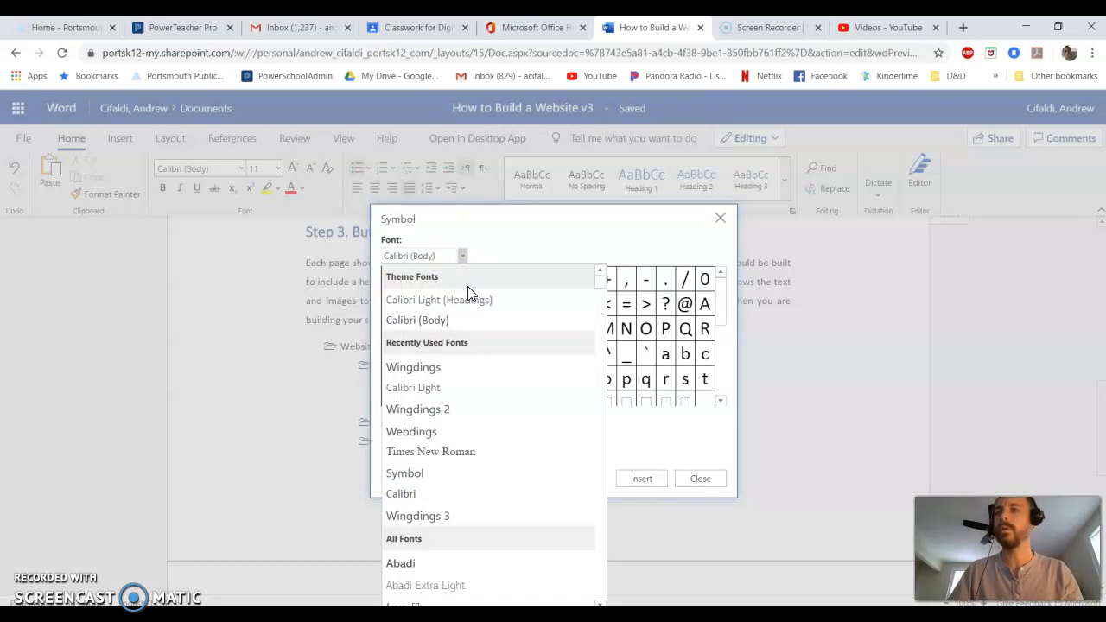
click(605, 282)
drag(605, 282, 599, 588)
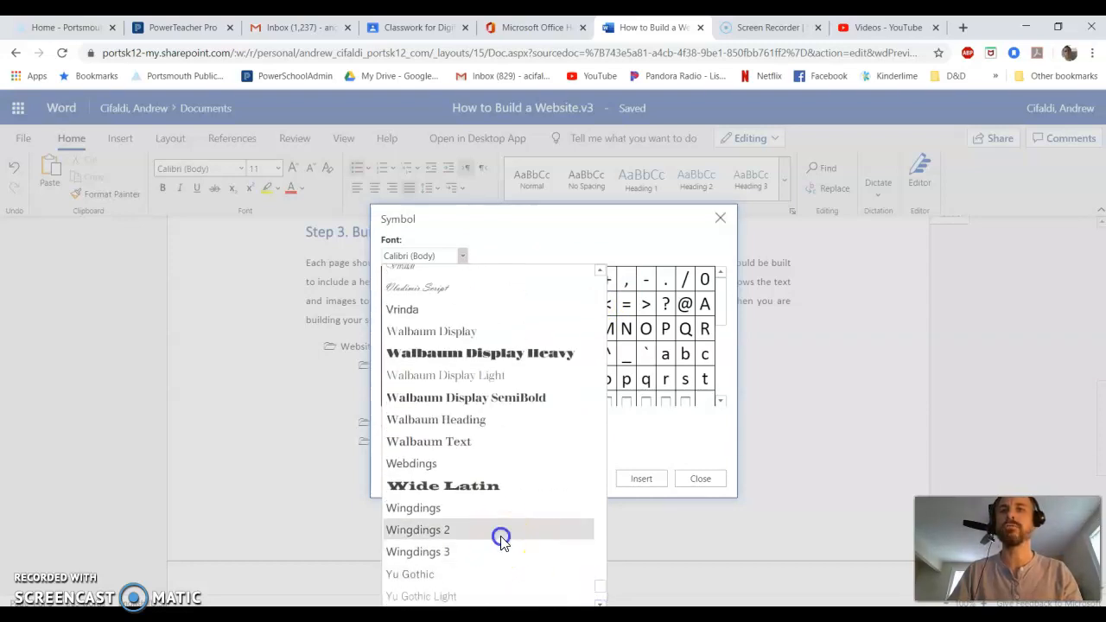
click(500, 536)
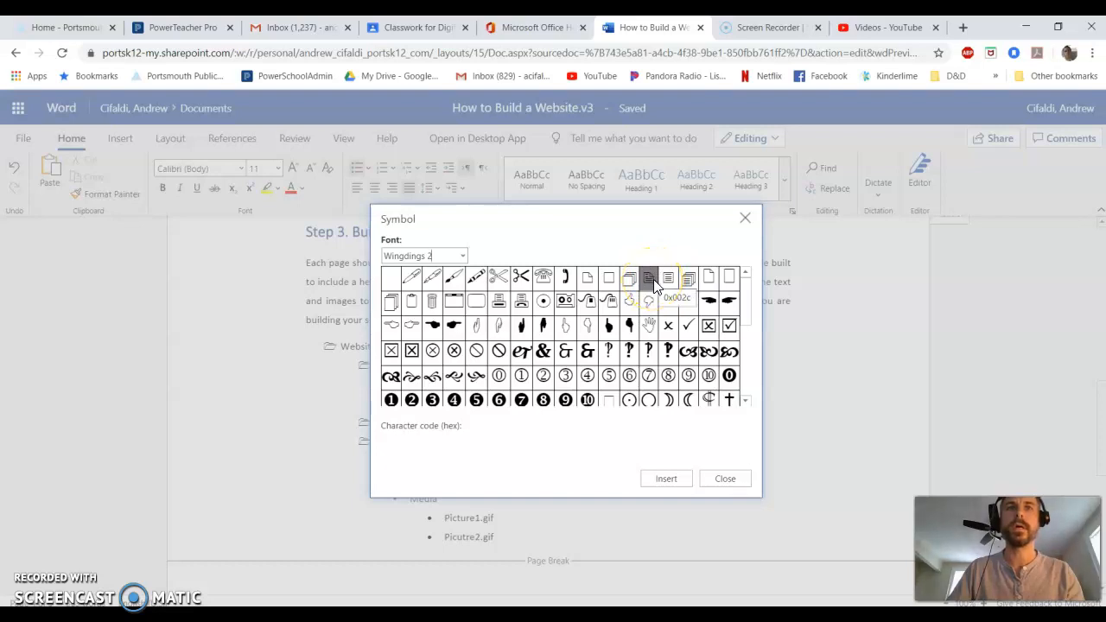
click(708, 277)
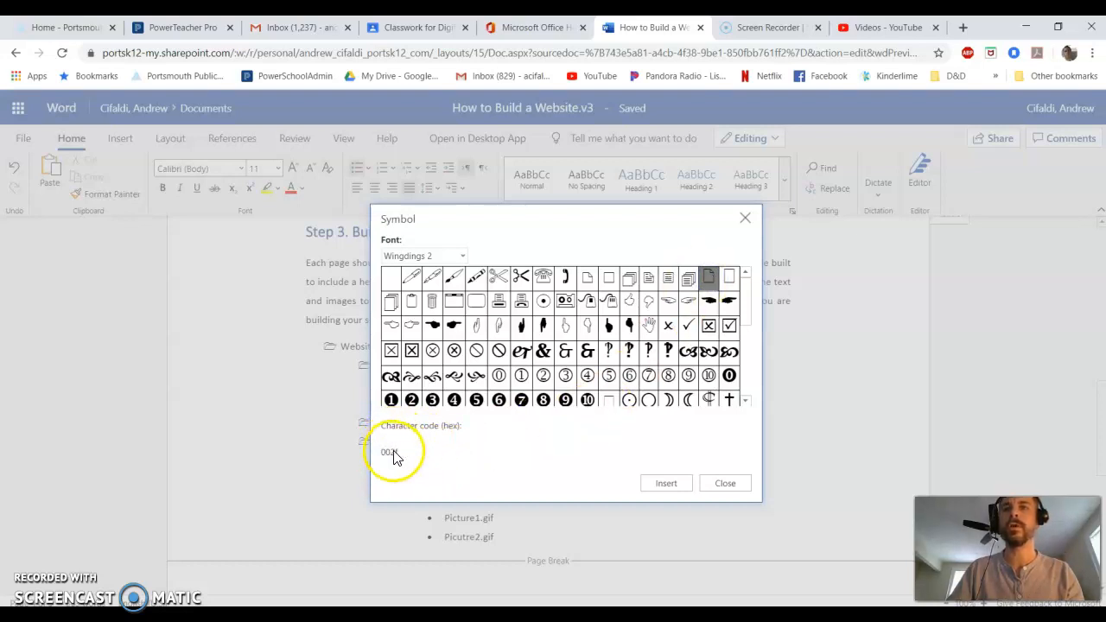
click(665, 484)
Try to give the Media item the Wingdings open-folder bullet.
click(397, 395)
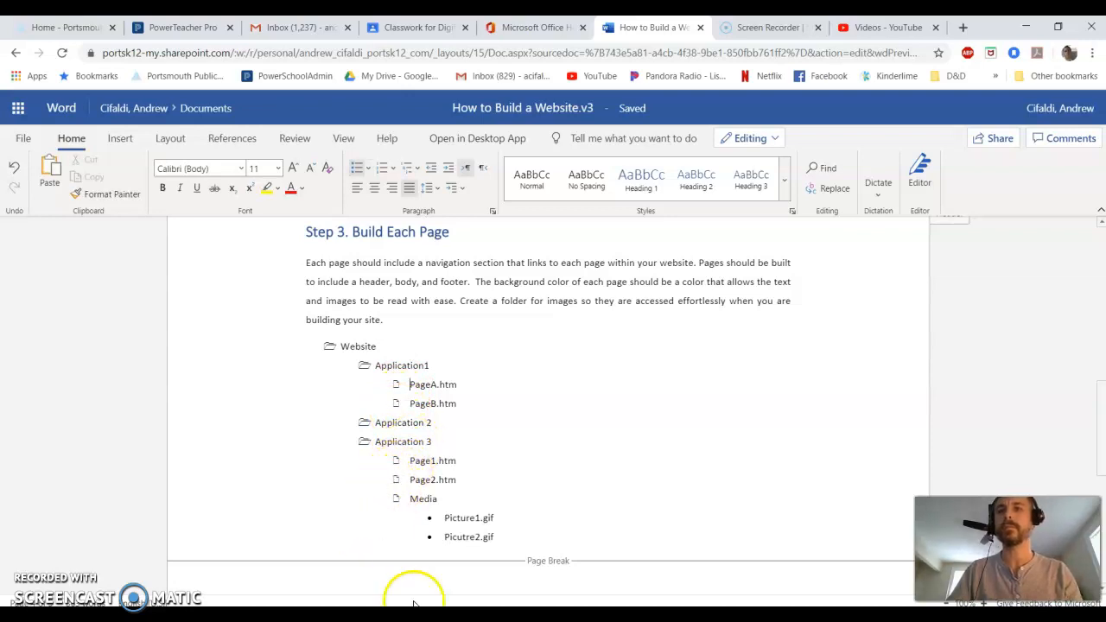
click(411, 498)
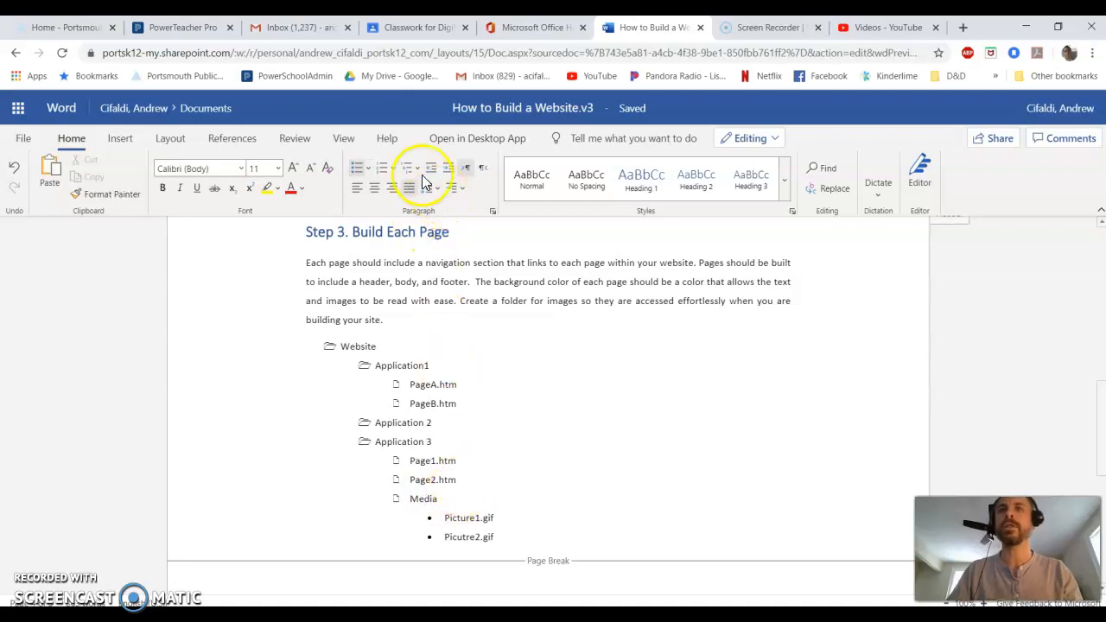
click(370, 169)
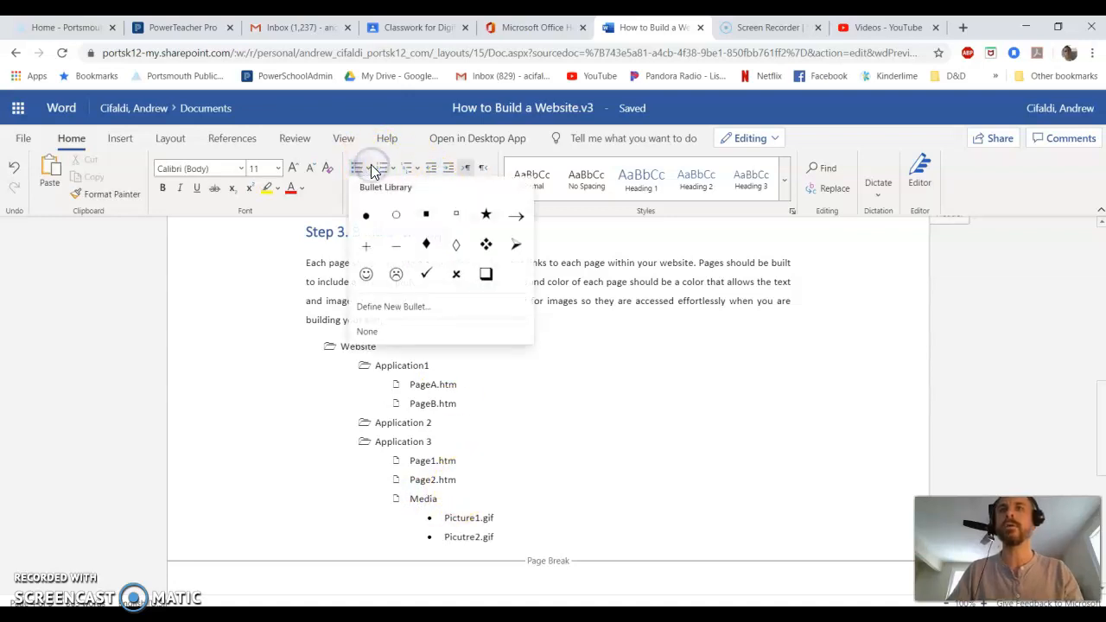
click(381, 308)
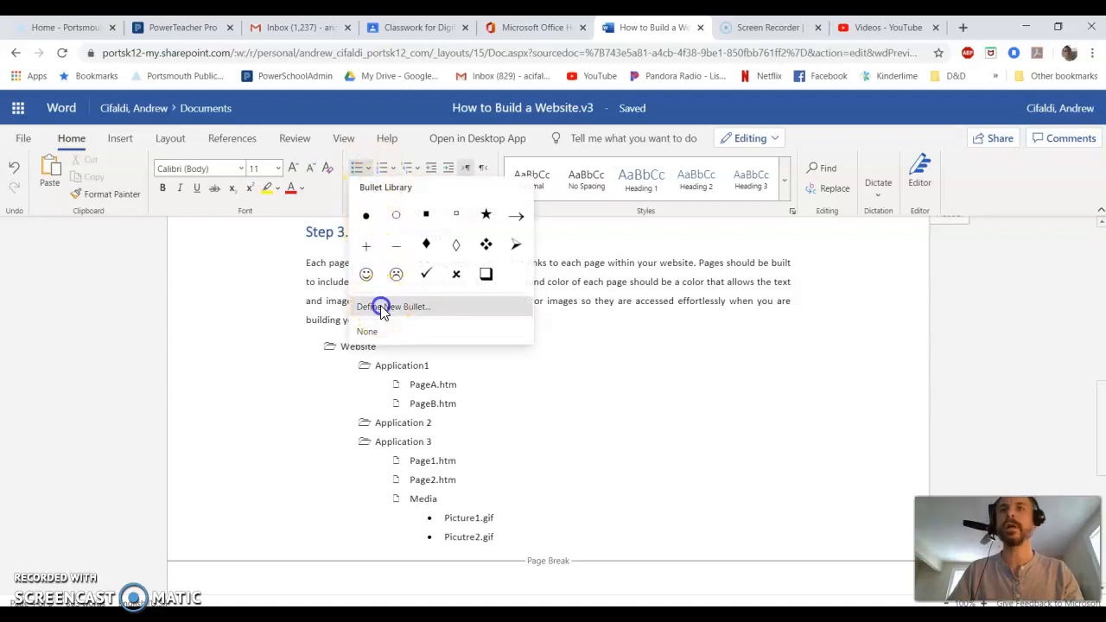
click(462, 254)
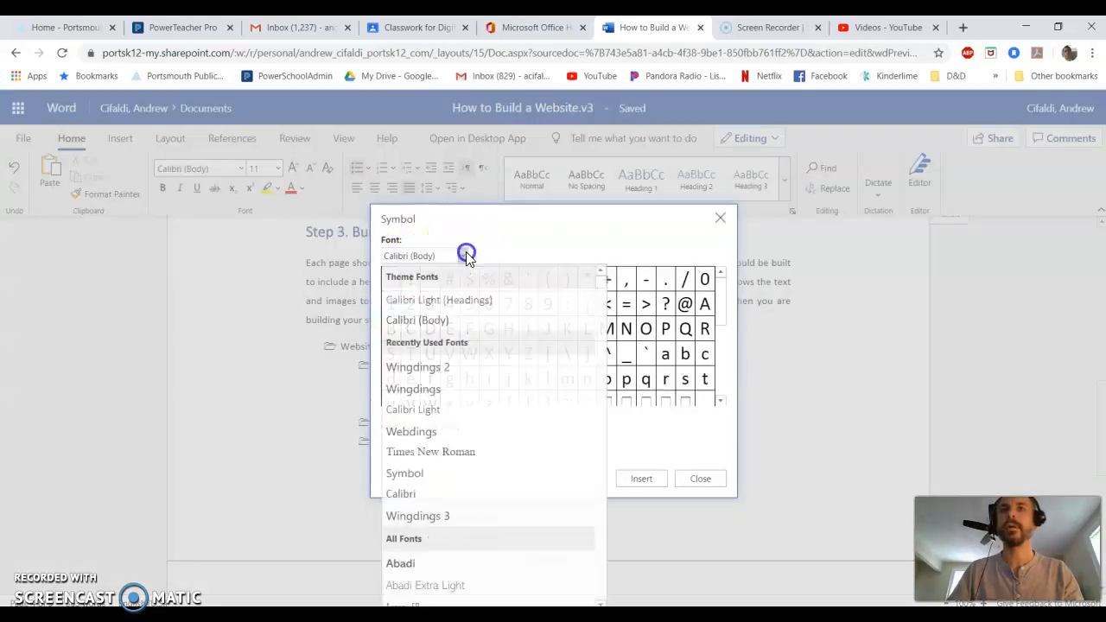
click(429, 390)
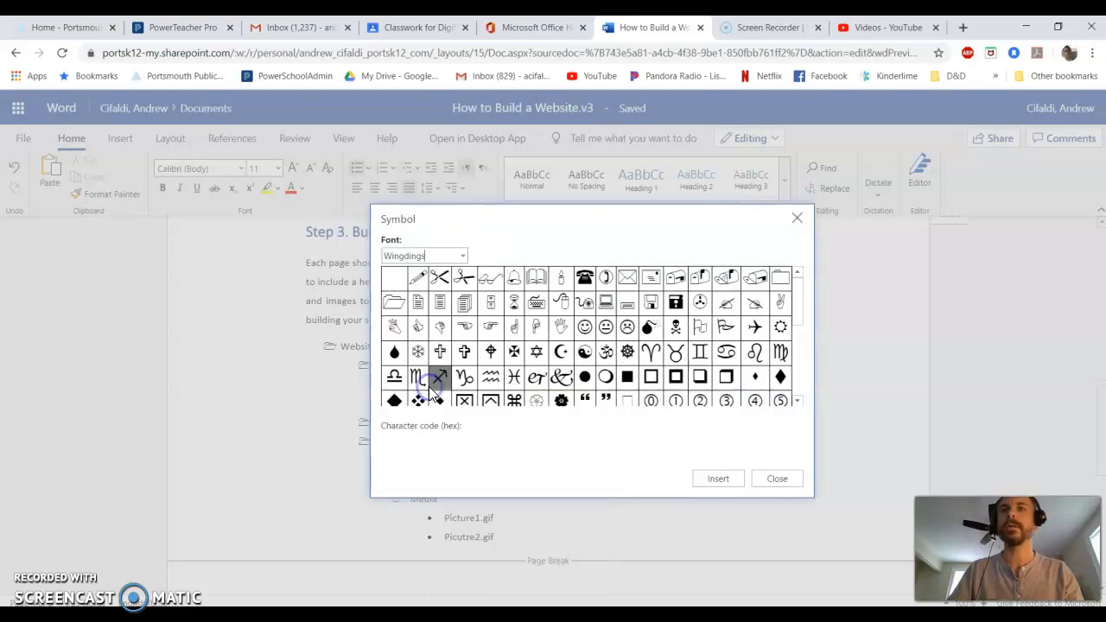
click(402, 301)
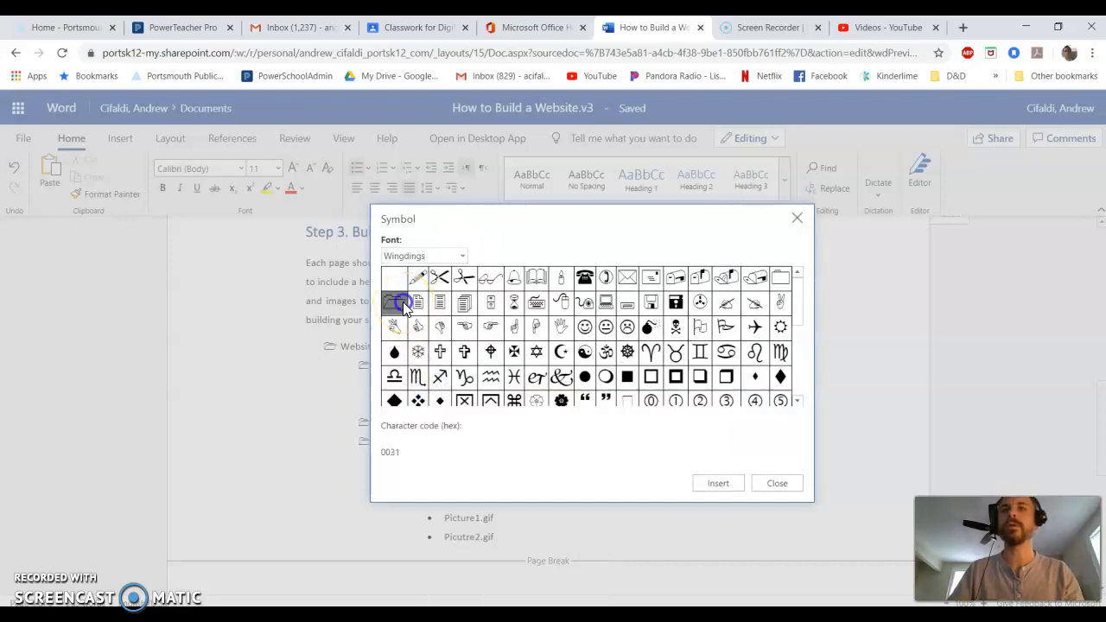
click(706, 481)
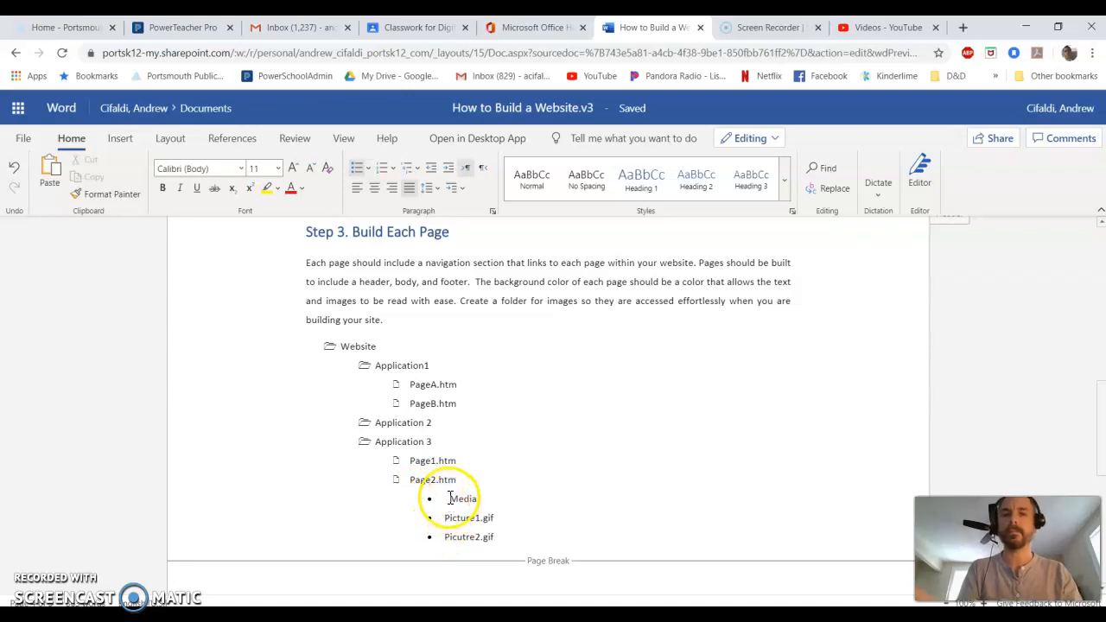
Indent Picutre2.gif one level to match Picture1.gif beneath Media.
key(BackSpace)
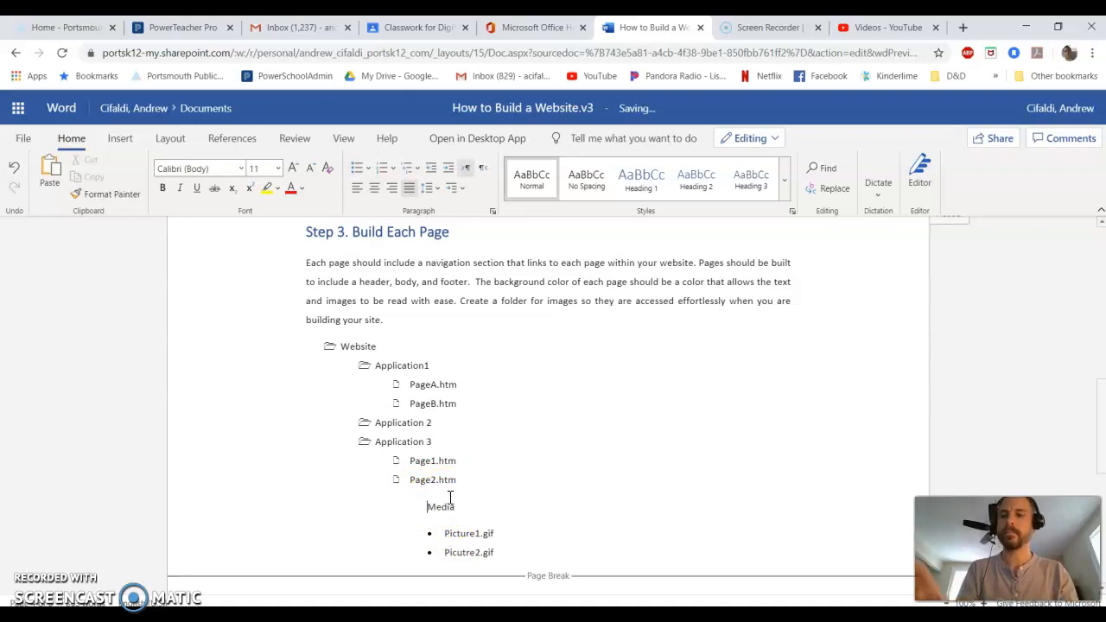
key(ctrl+z)
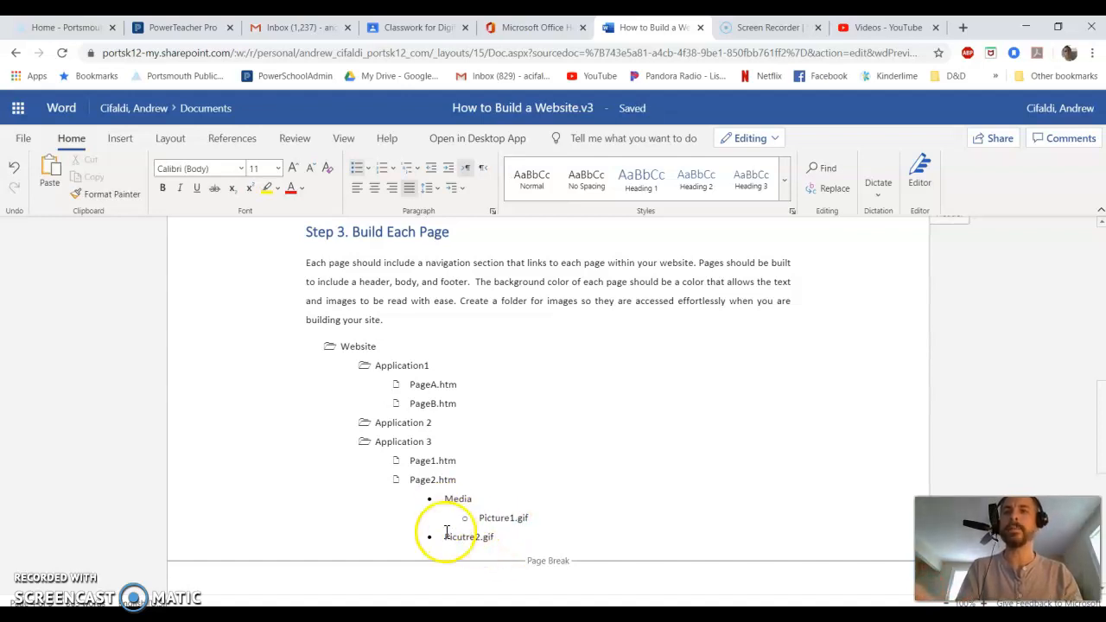
click(445, 537)
key(Tab)
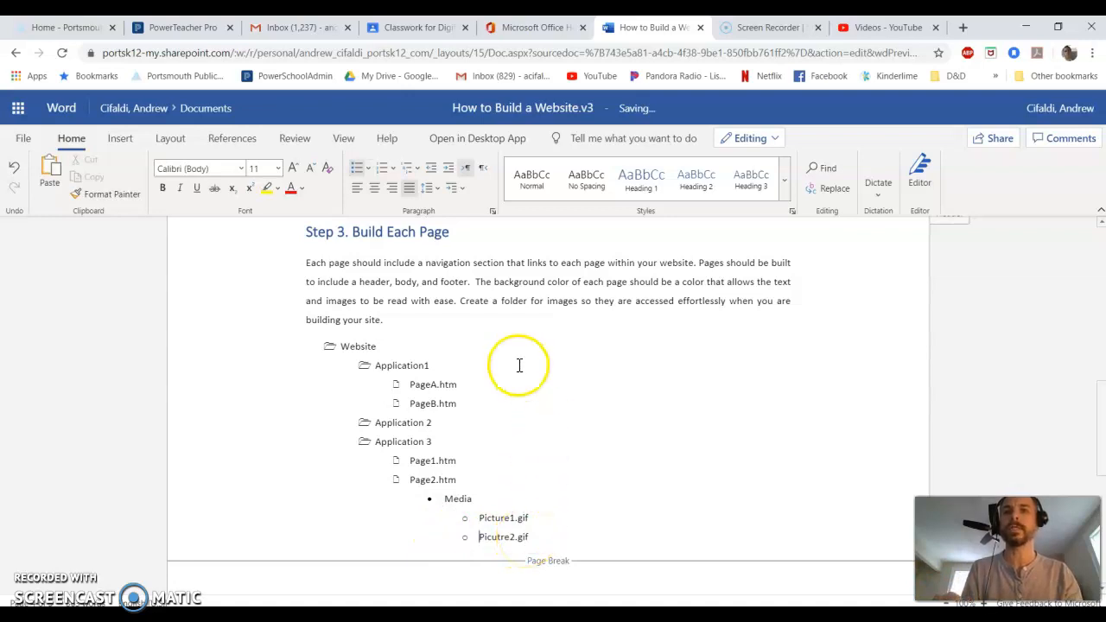
Define a new bullet for the Media item using the Wingdings open-folder symbol.
click(447, 496)
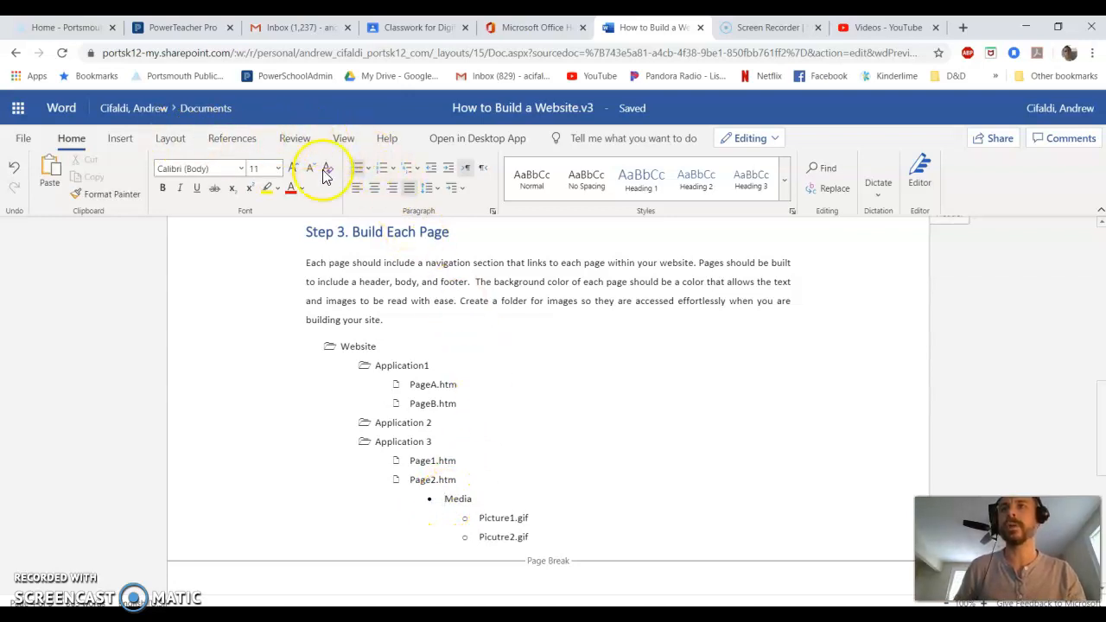
click(368, 168)
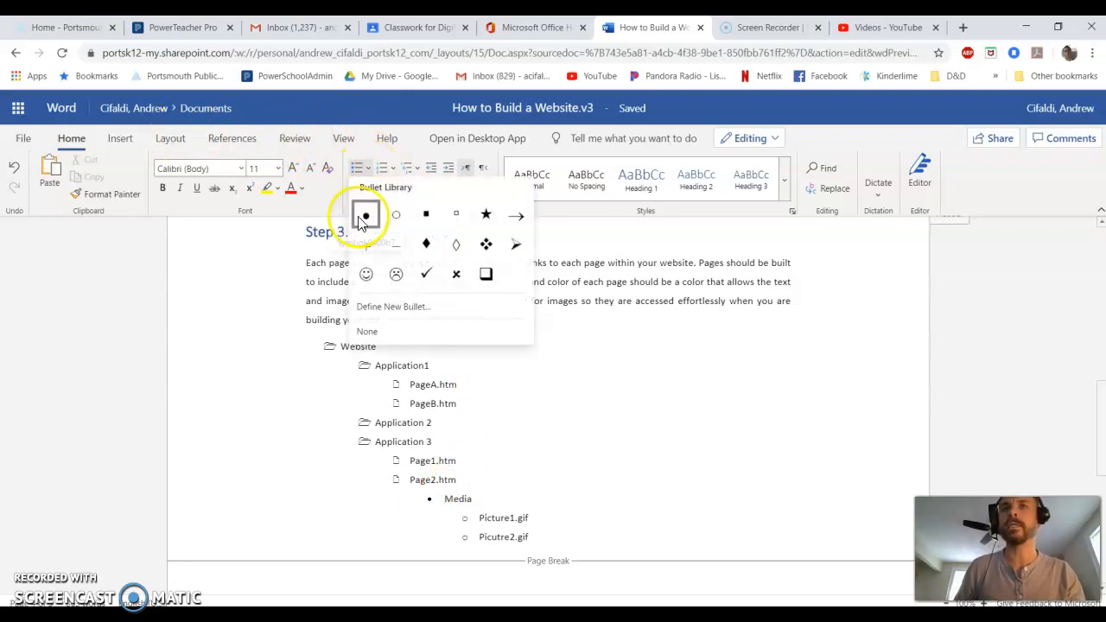
click(399, 307)
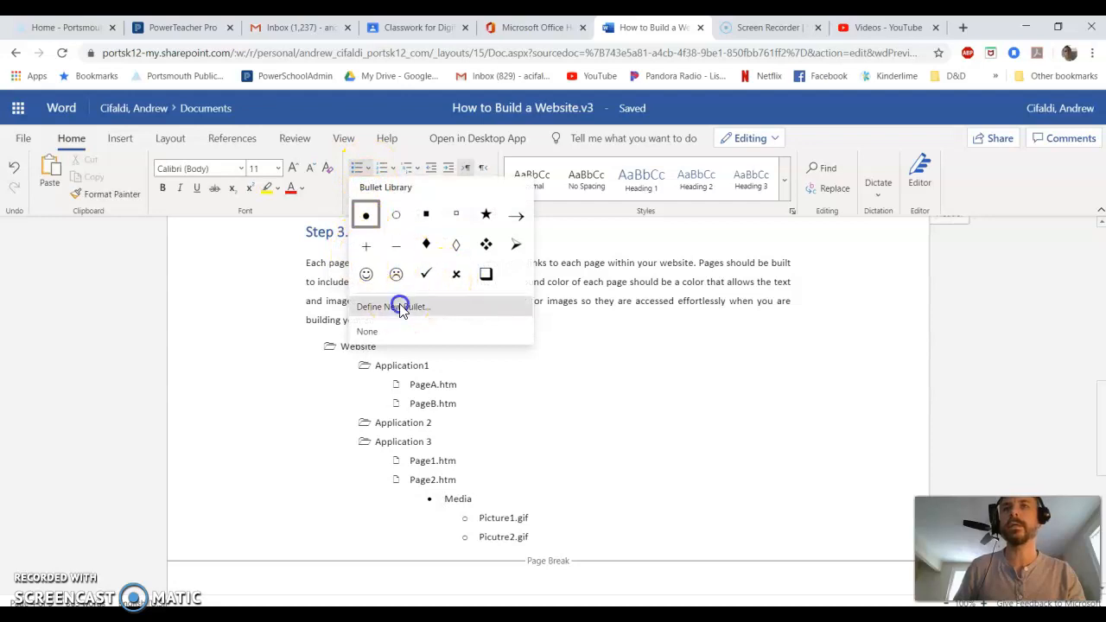
click(462, 255)
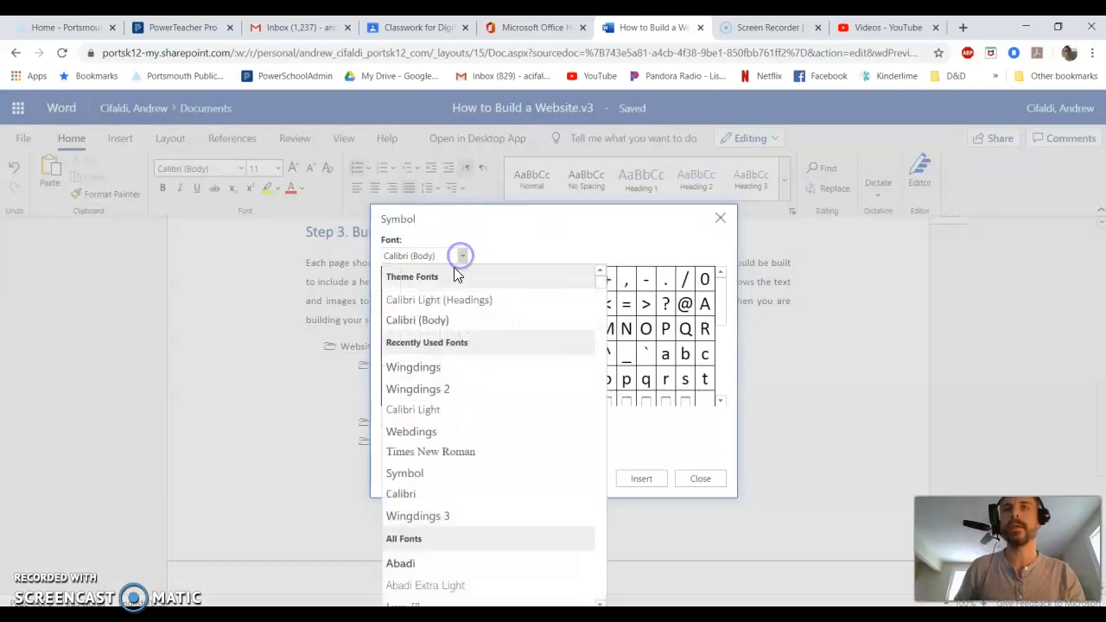
click(422, 369)
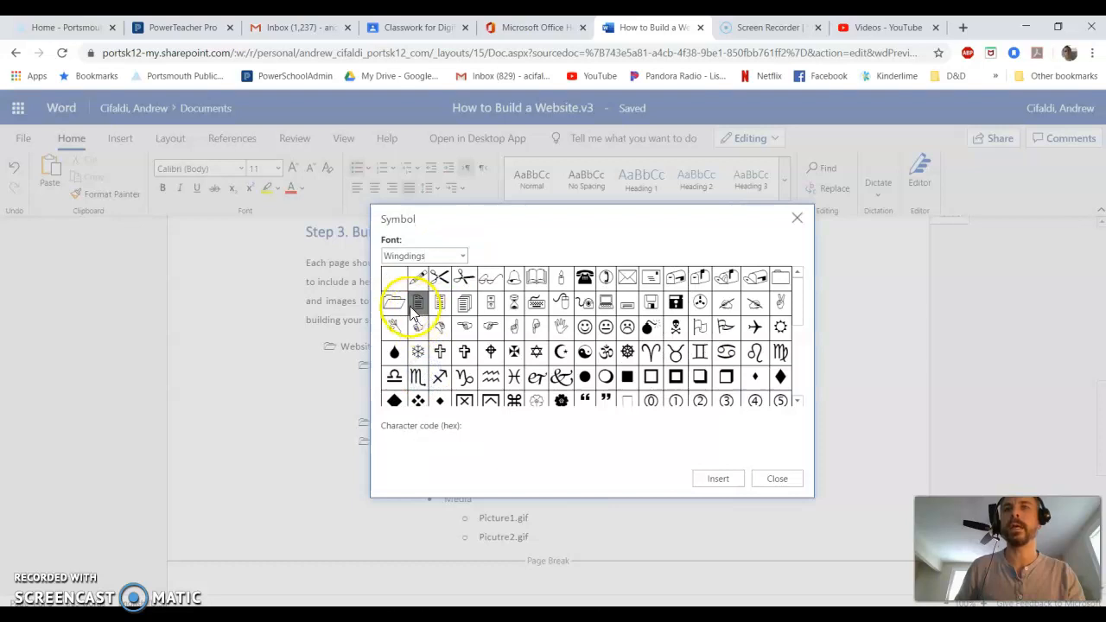
click(395, 301)
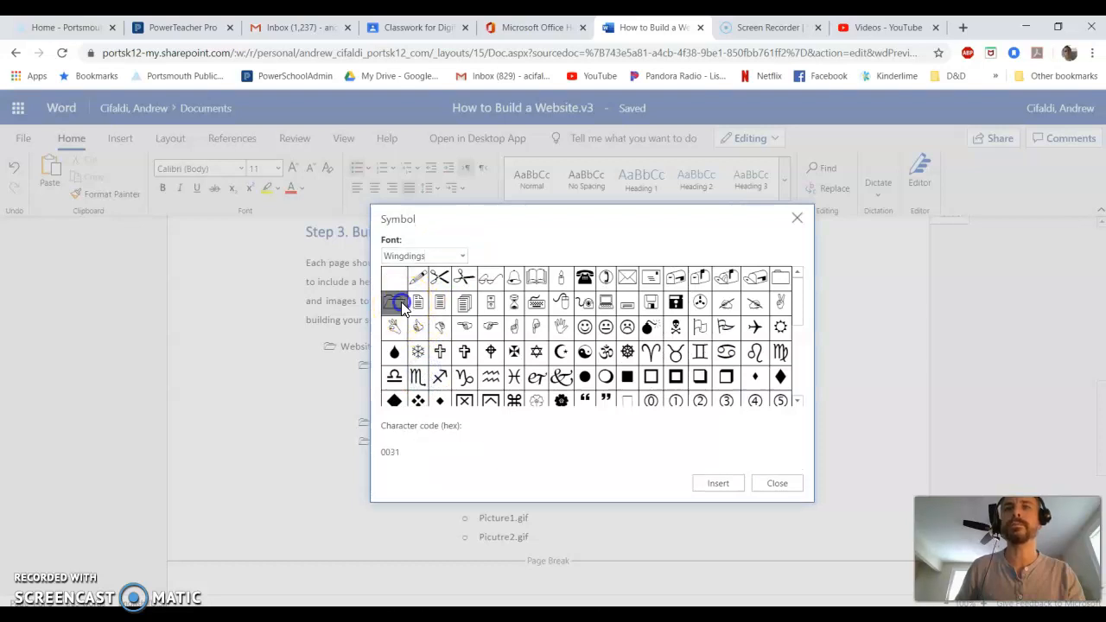
click(718, 484)
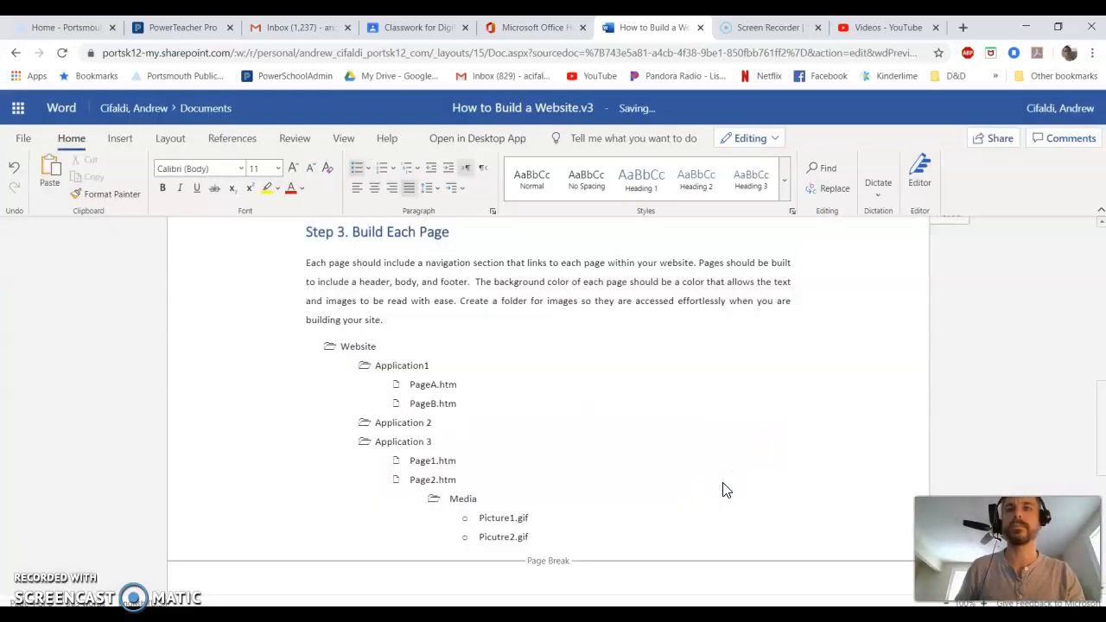
Define a new bullet for Picture1.gif and Picutre2.gif using the Webdings picture symbol.
drag(530, 535, 479, 516)
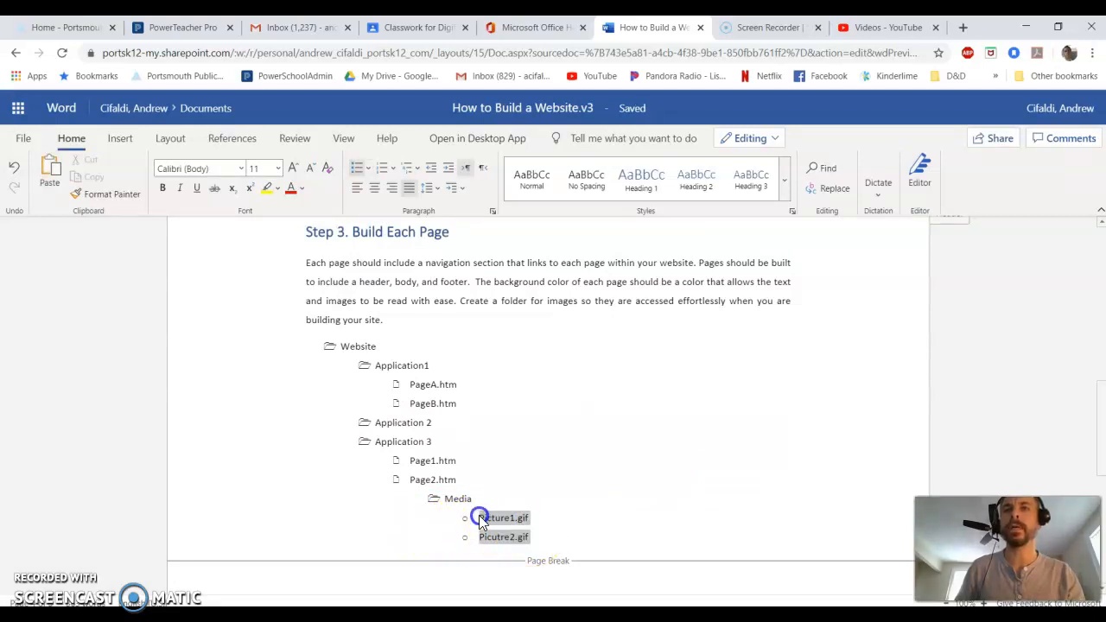
click(482, 518)
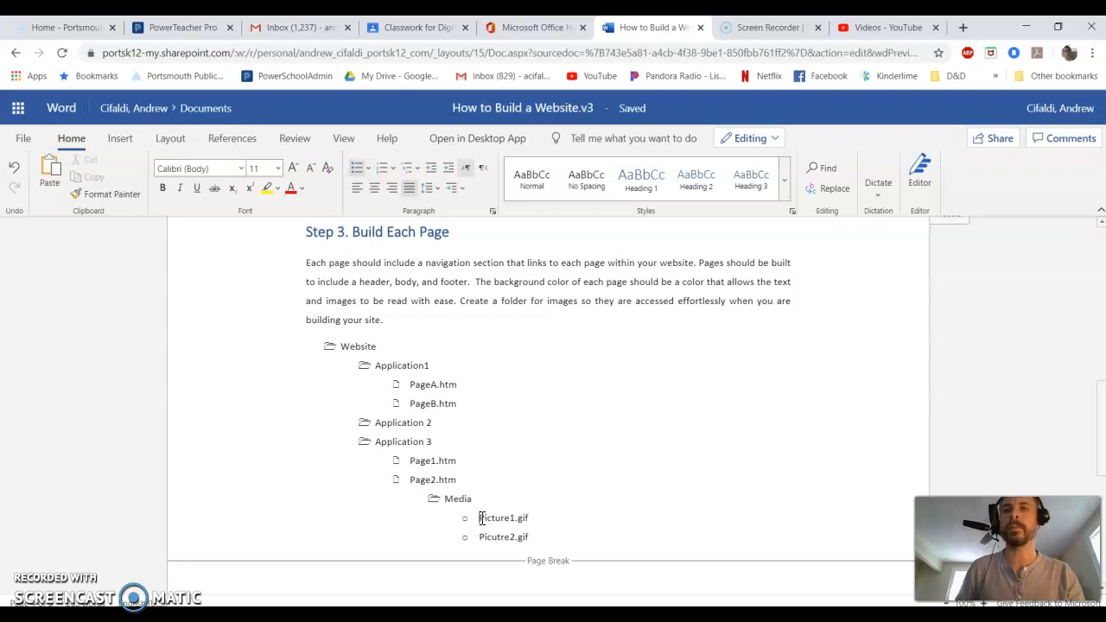
click(367, 167)
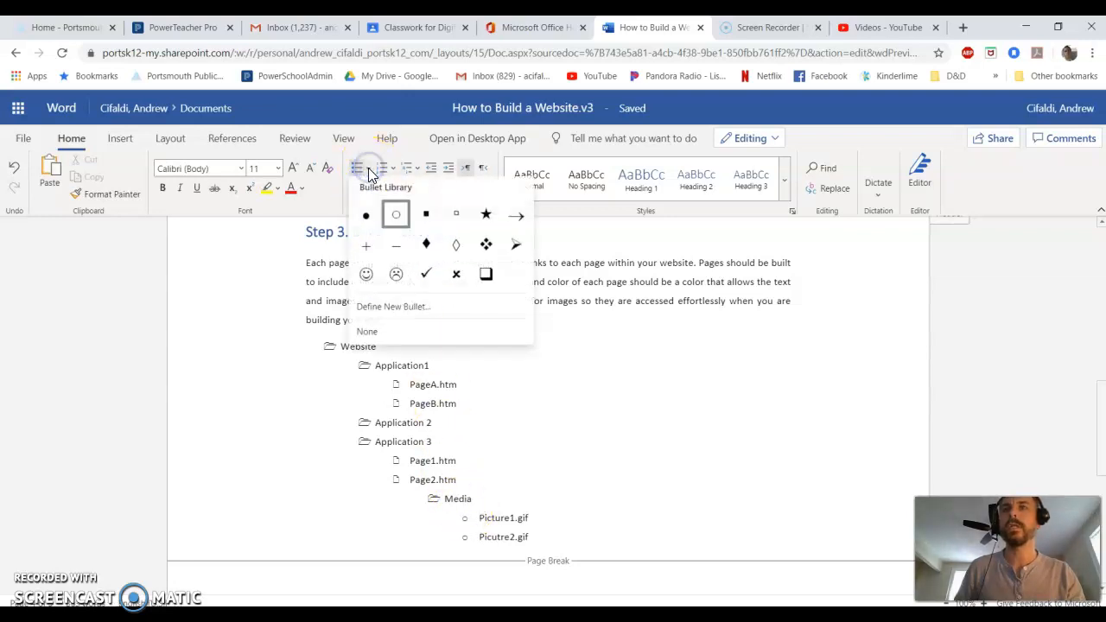
click(388, 307)
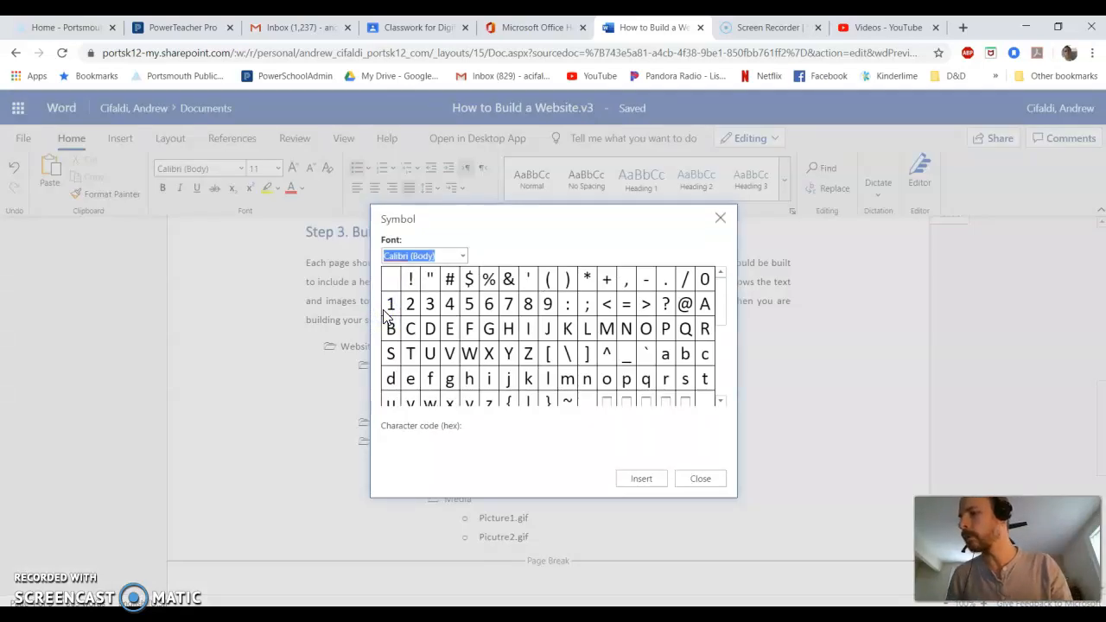
click(462, 255)
drag(602, 286, 602, 594)
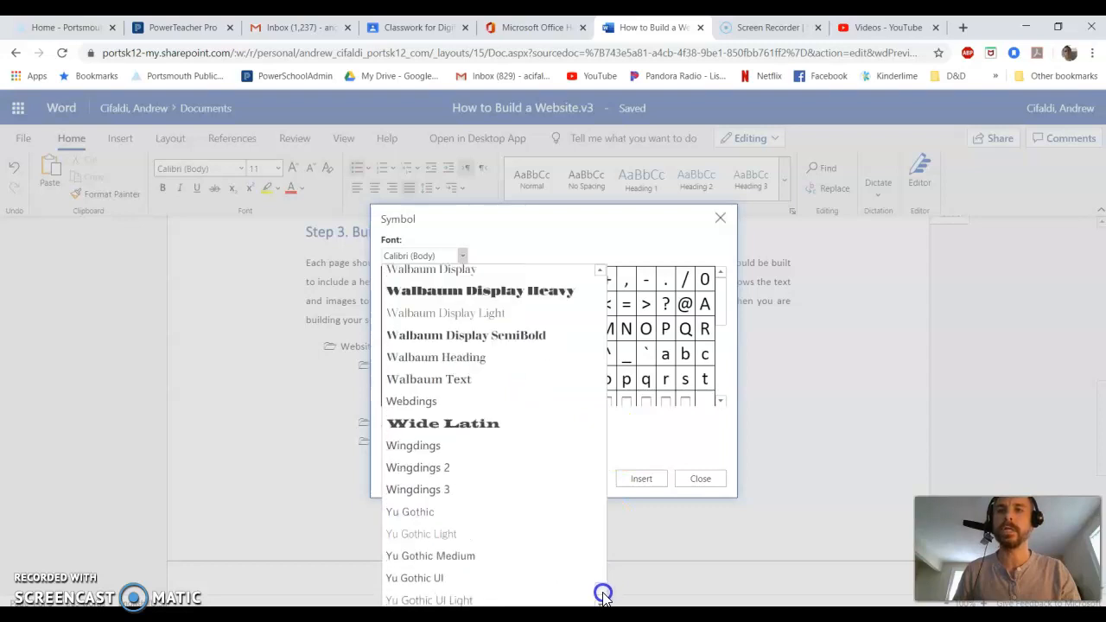
click(414, 402)
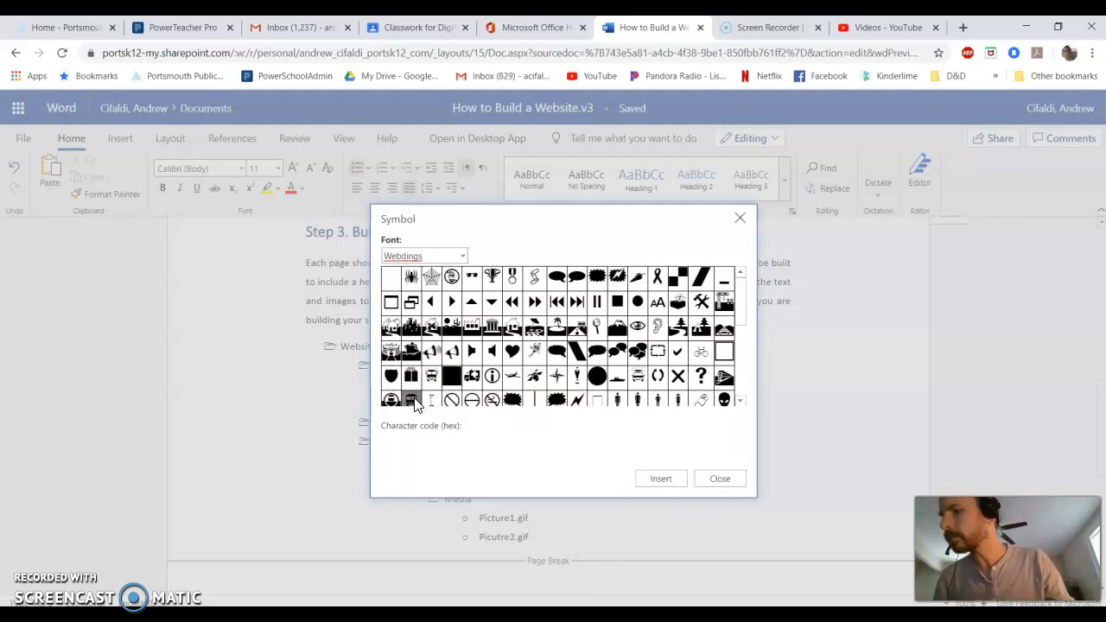
click(533, 335)
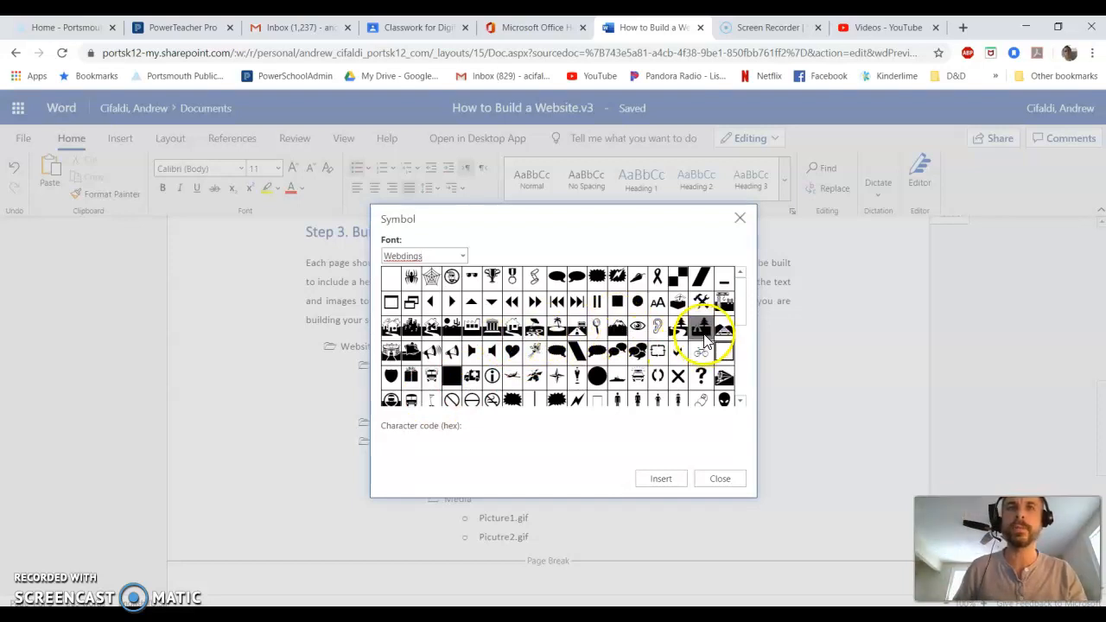
scroll(657, 337, down, 1)
scroll(657, 335, down, 1)
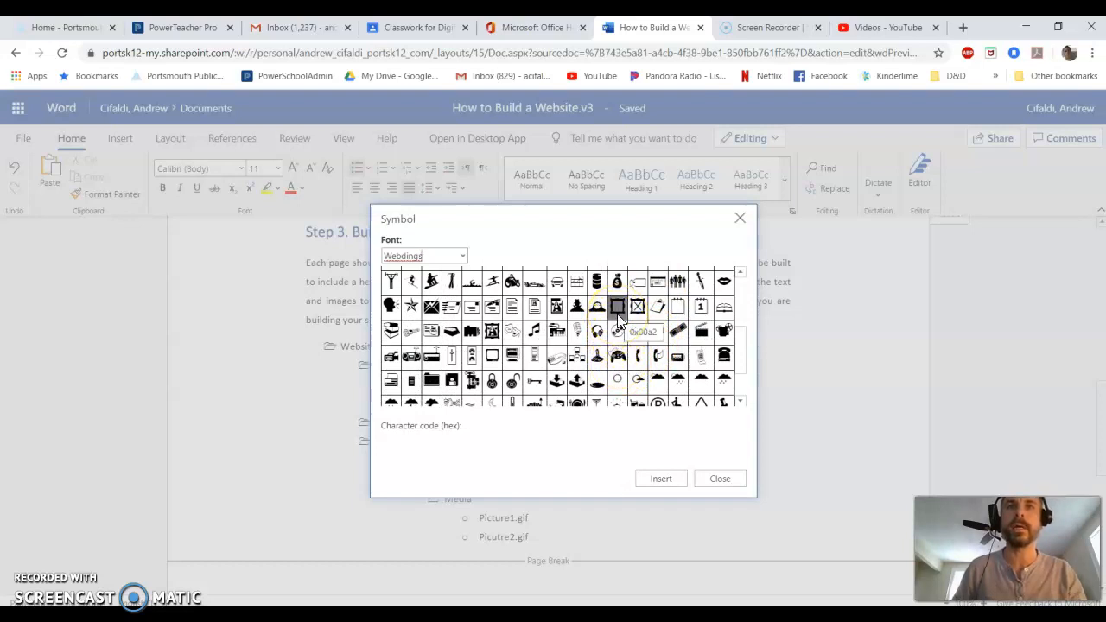
click(617, 307)
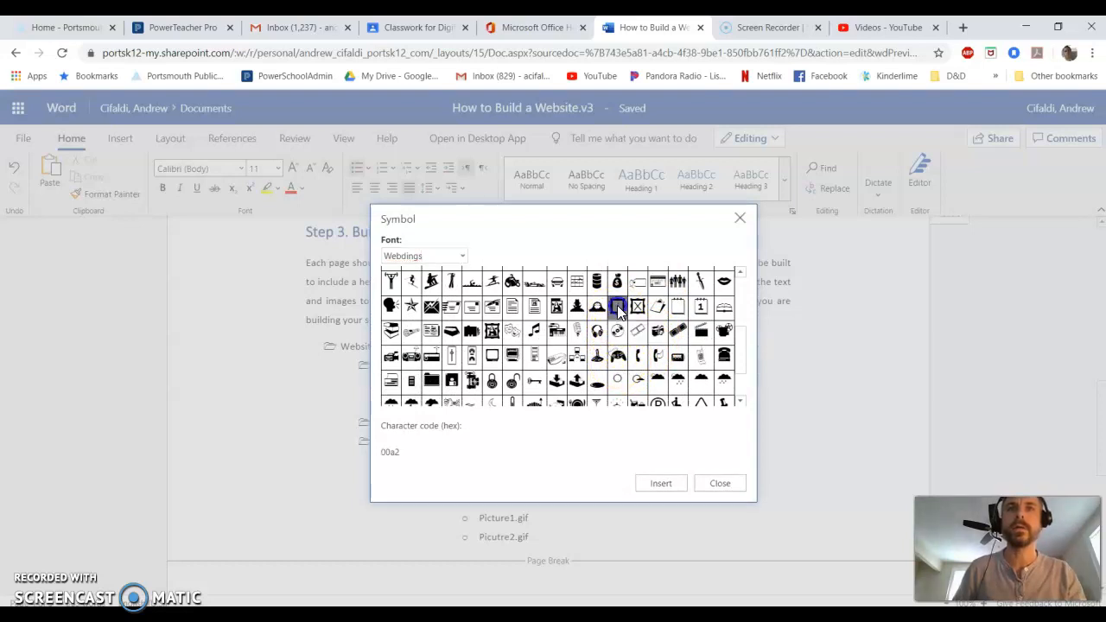
click(618, 312)
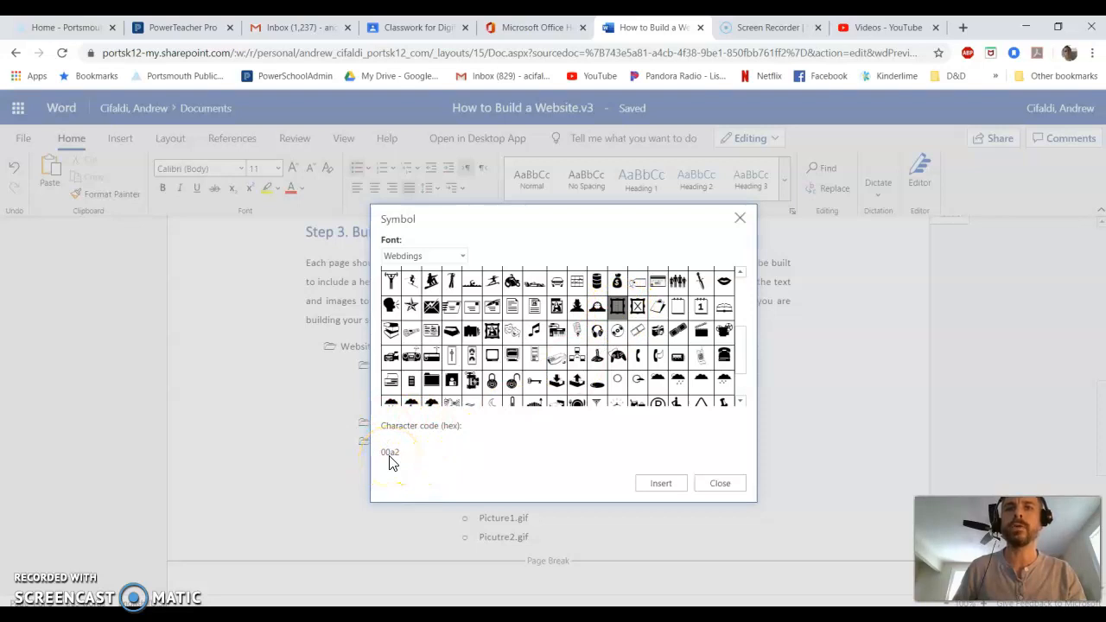
click(658, 483)
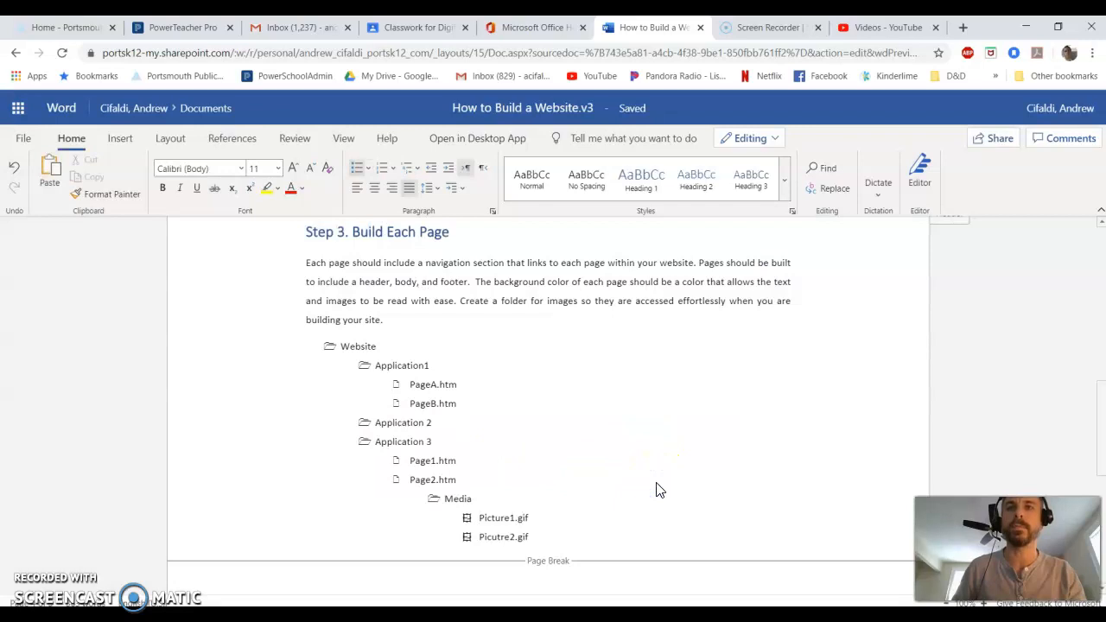
click(595, 529)
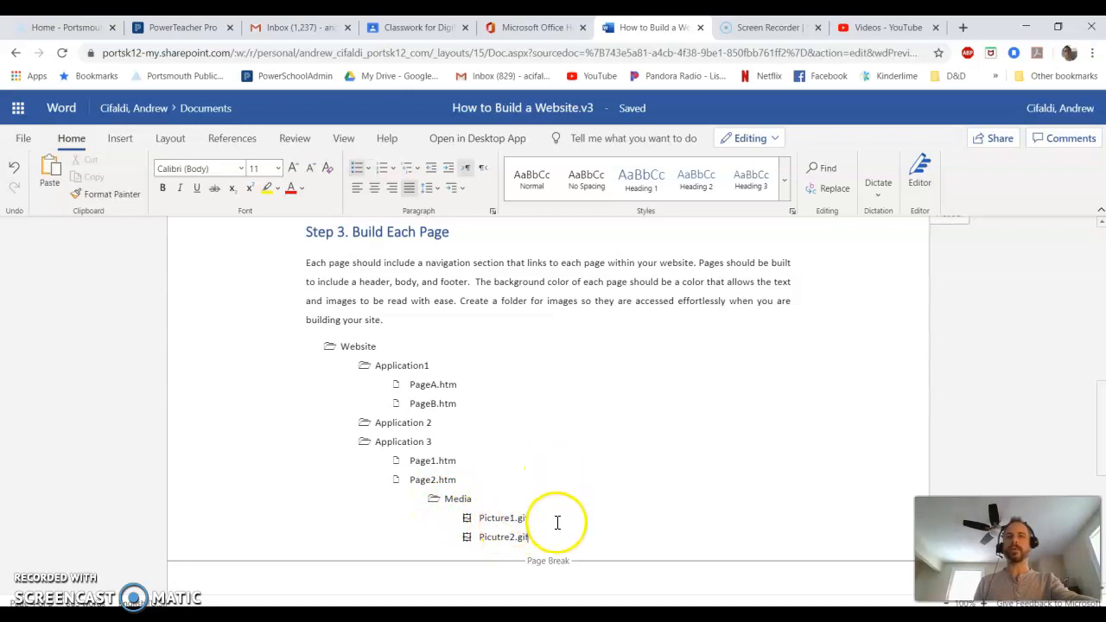
Review the finished document, highlighting the Step 3 structure list, the title's laptop emoji and the step contents list.
drag(547, 543, 331, 345)
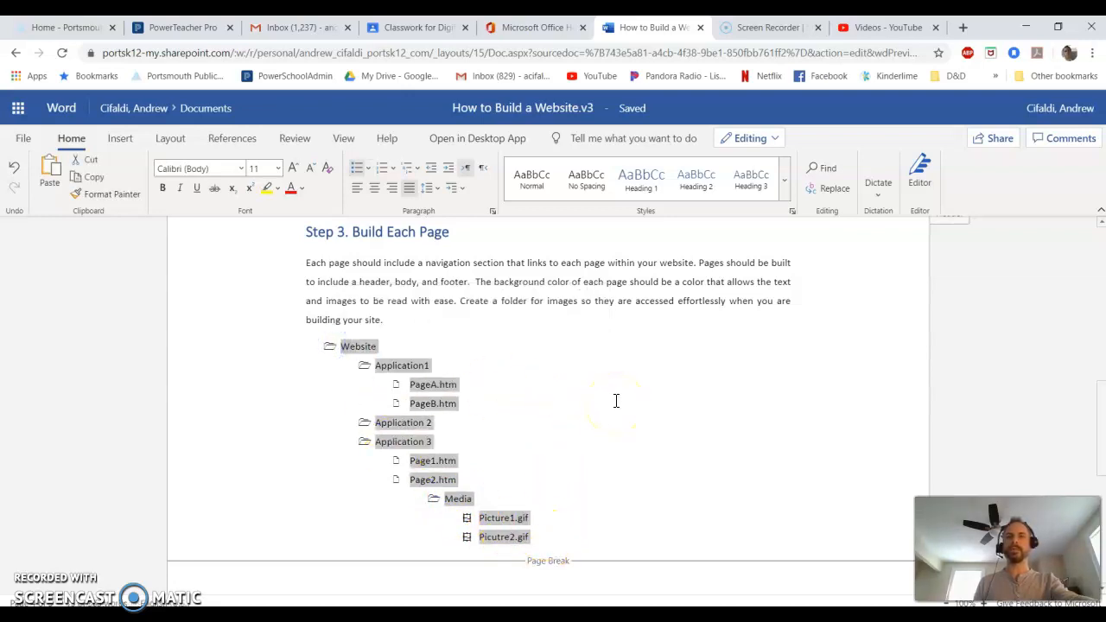
click(557, 378)
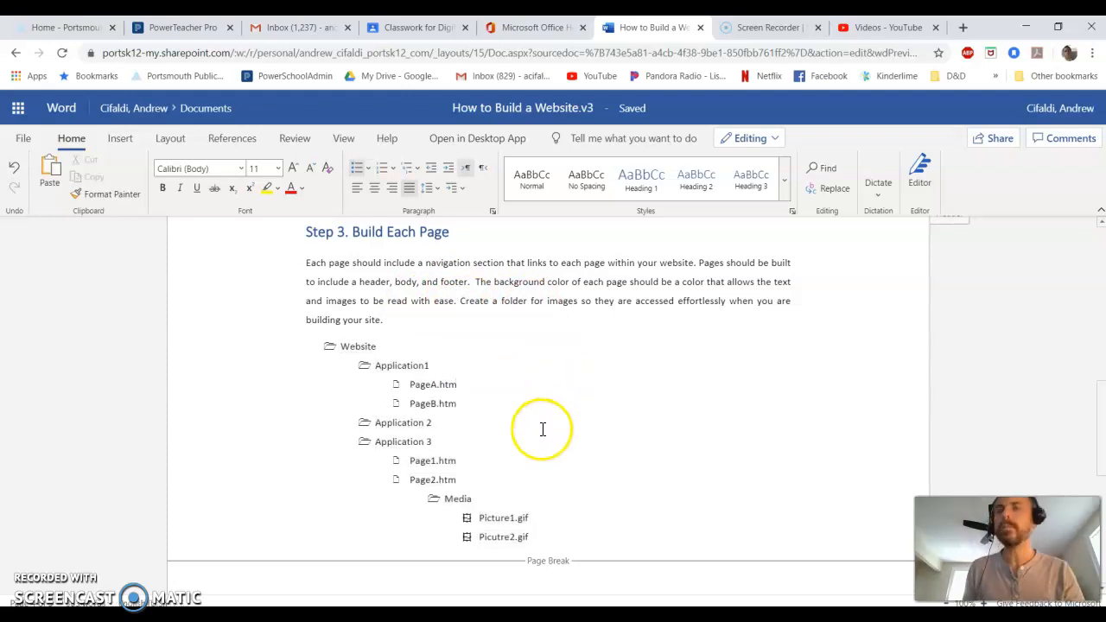
scroll(522, 442, up, 3)
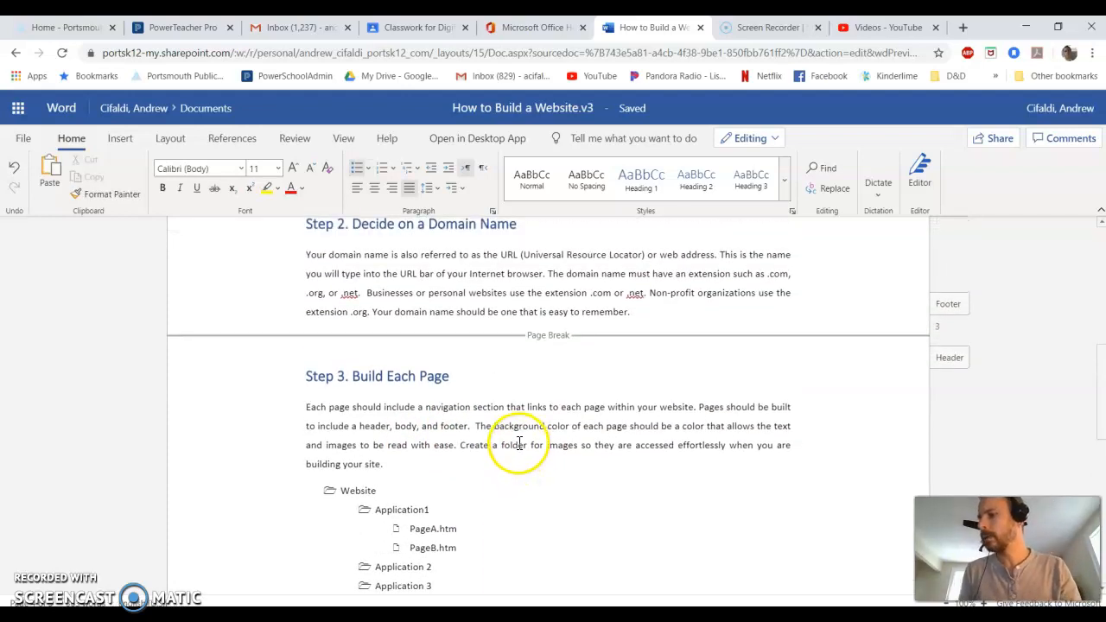
scroll(521, 443, up, 6)
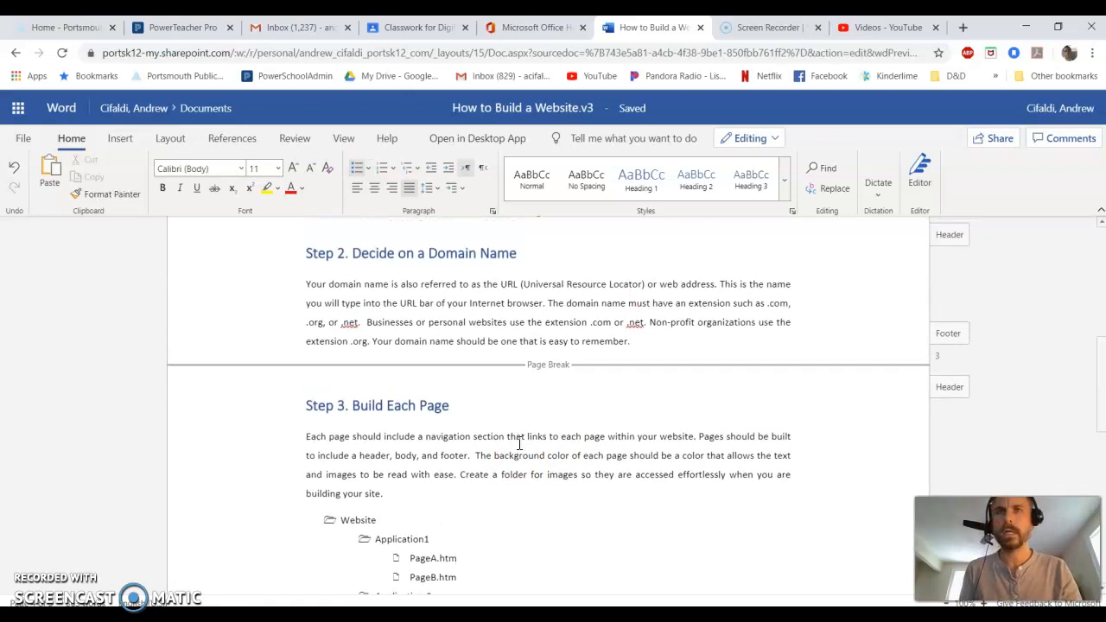
click(572, 472)
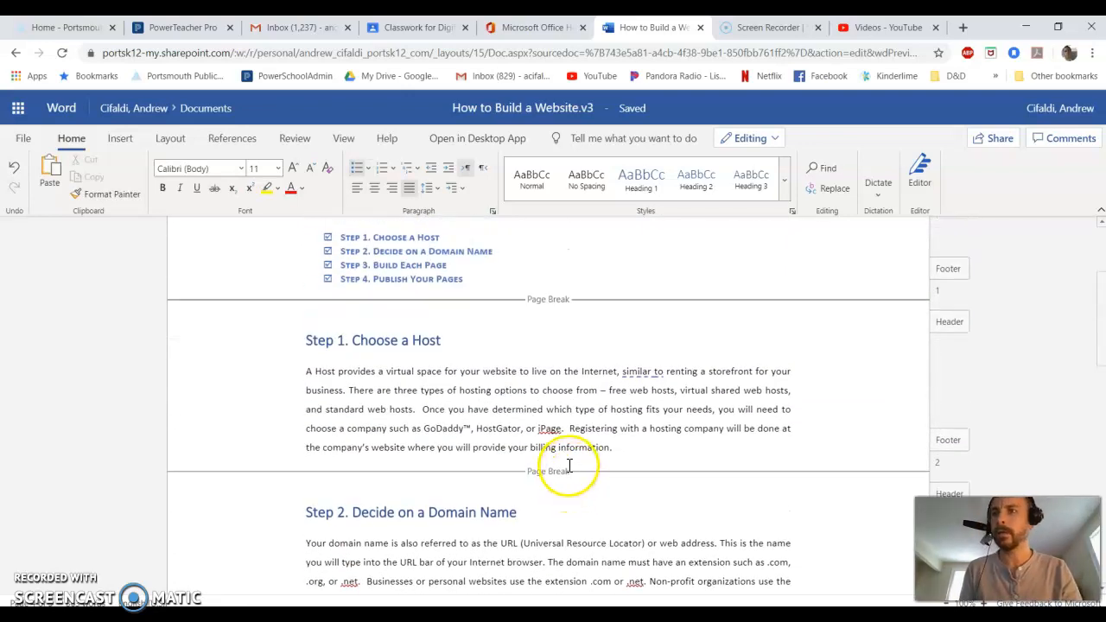
scroll(570, 465, up, 4)
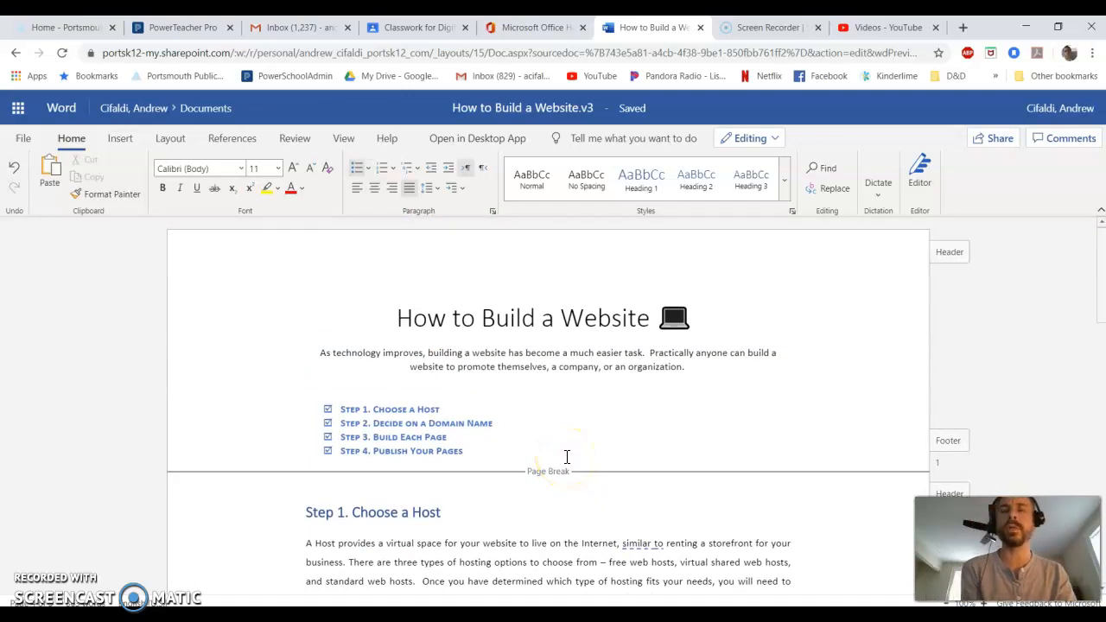
double_click(680, 318)
drag(679, 318, 649, 320)
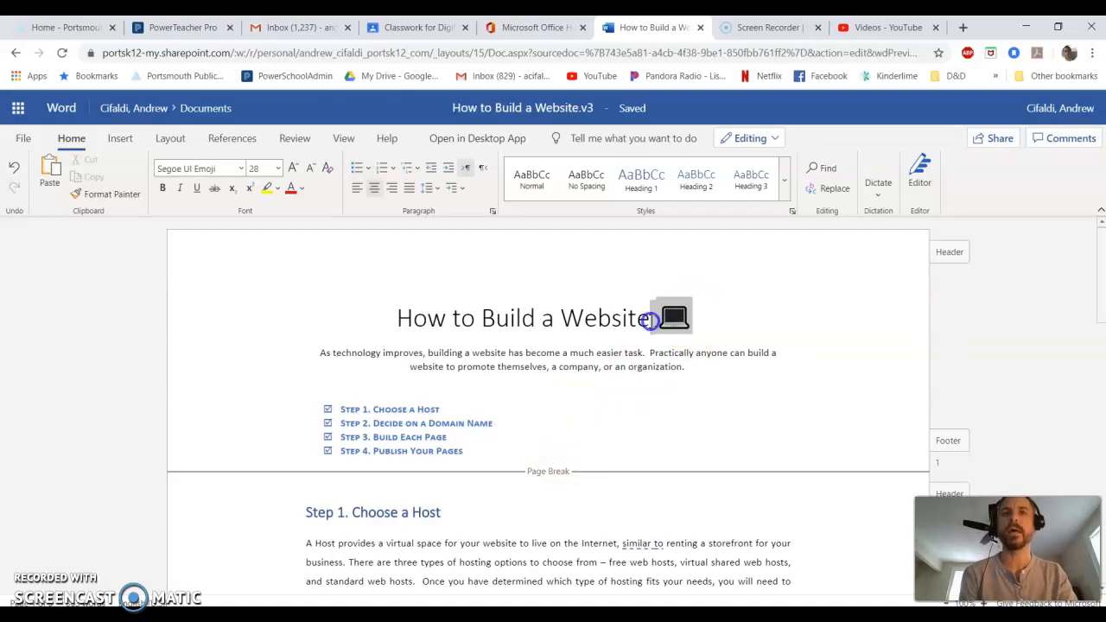
scroll(634, 363, down, 3)
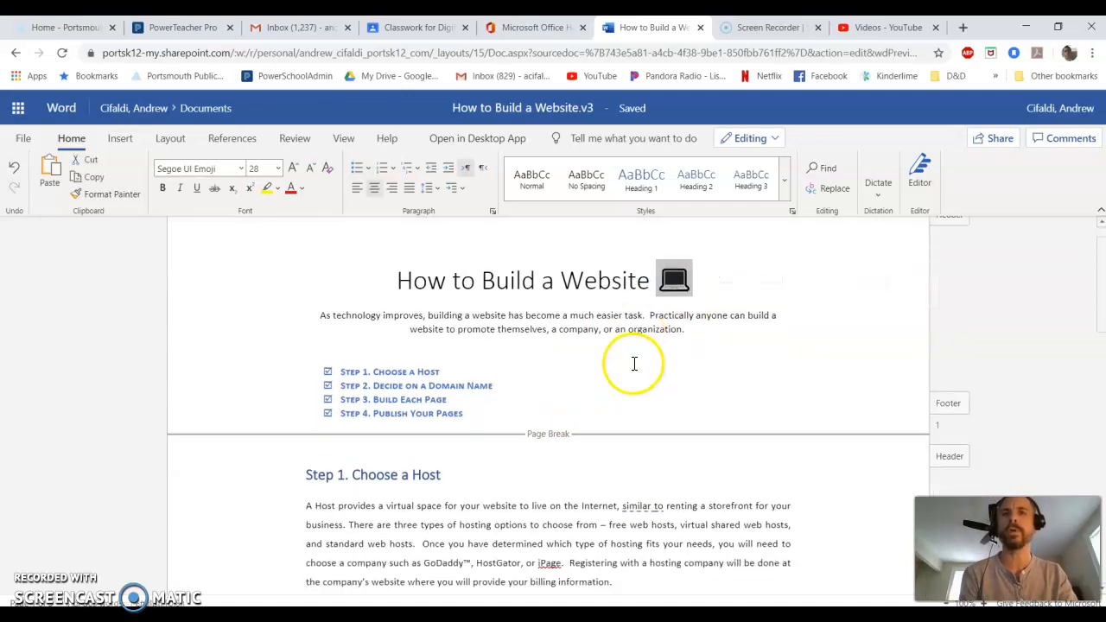
drag(460, 456, 471, 457)
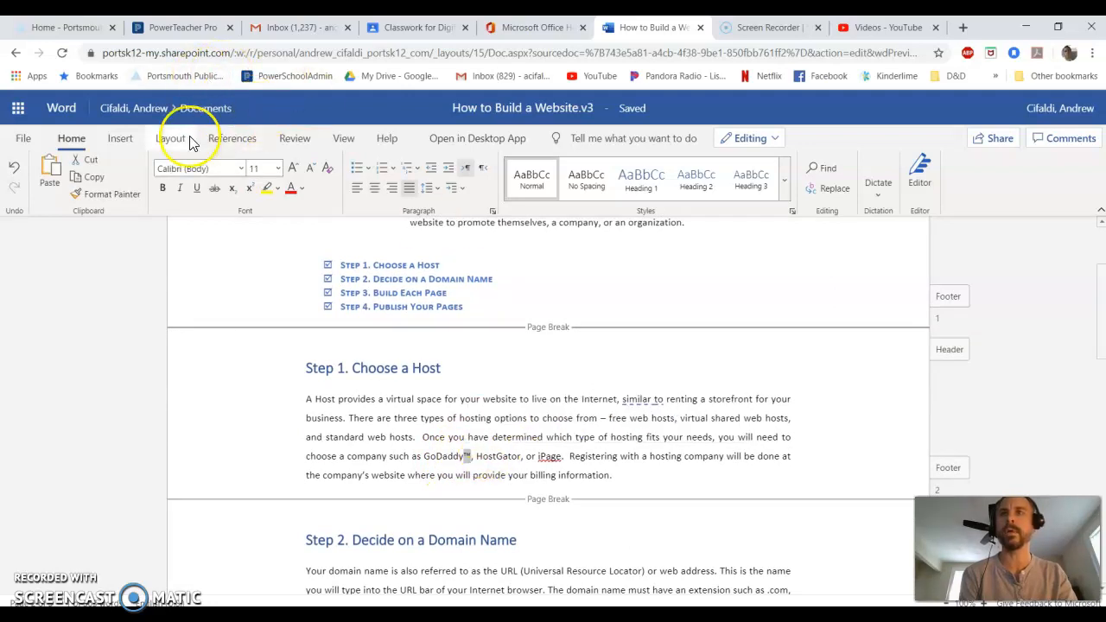
click(114, 143)
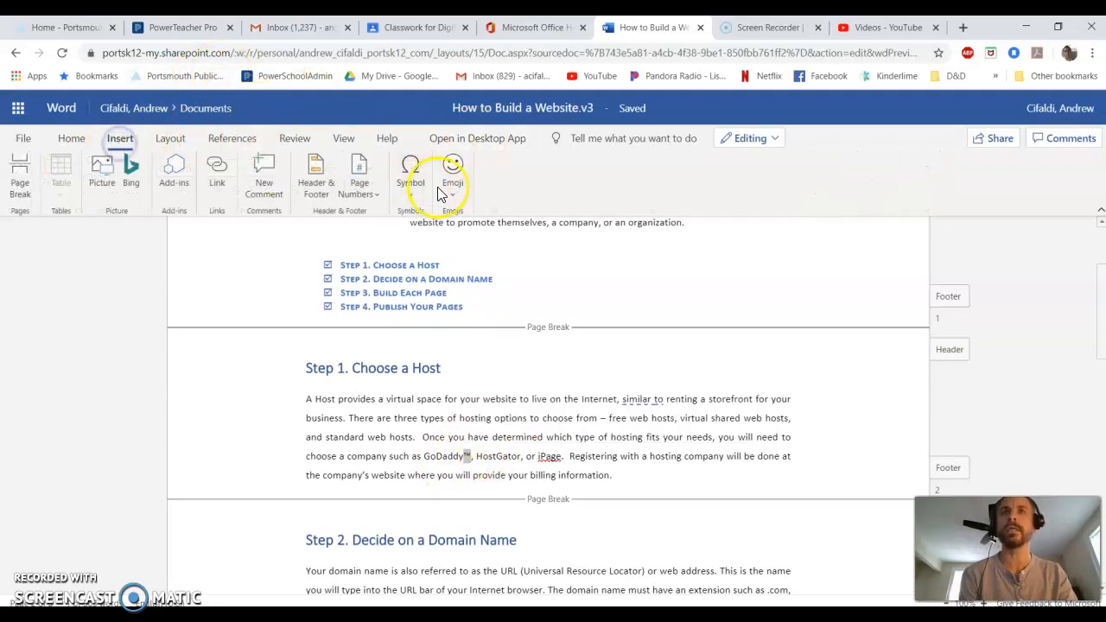
drag(339, 264, 469, 313)
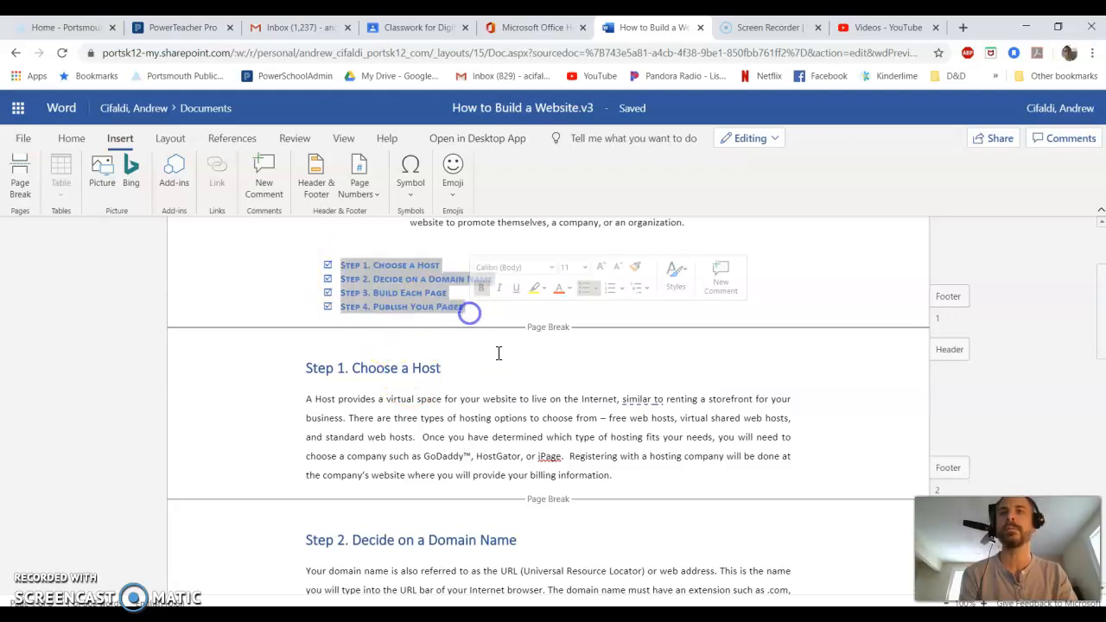
scroll(493, 313, down, 6)
drag(530, 493, 329, 301)
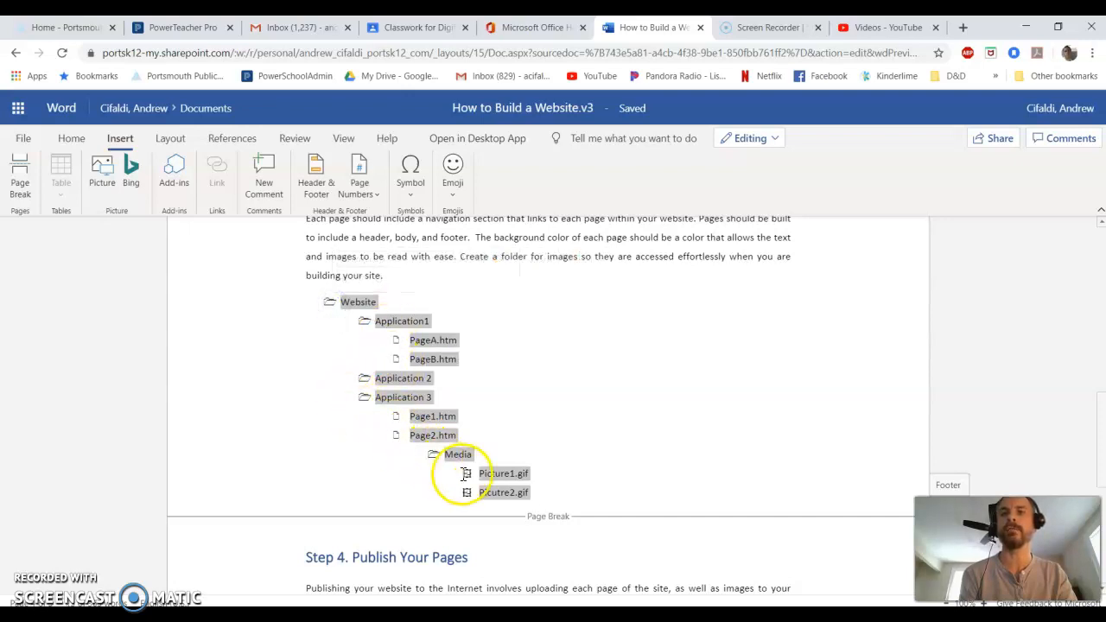
click(532, 413)
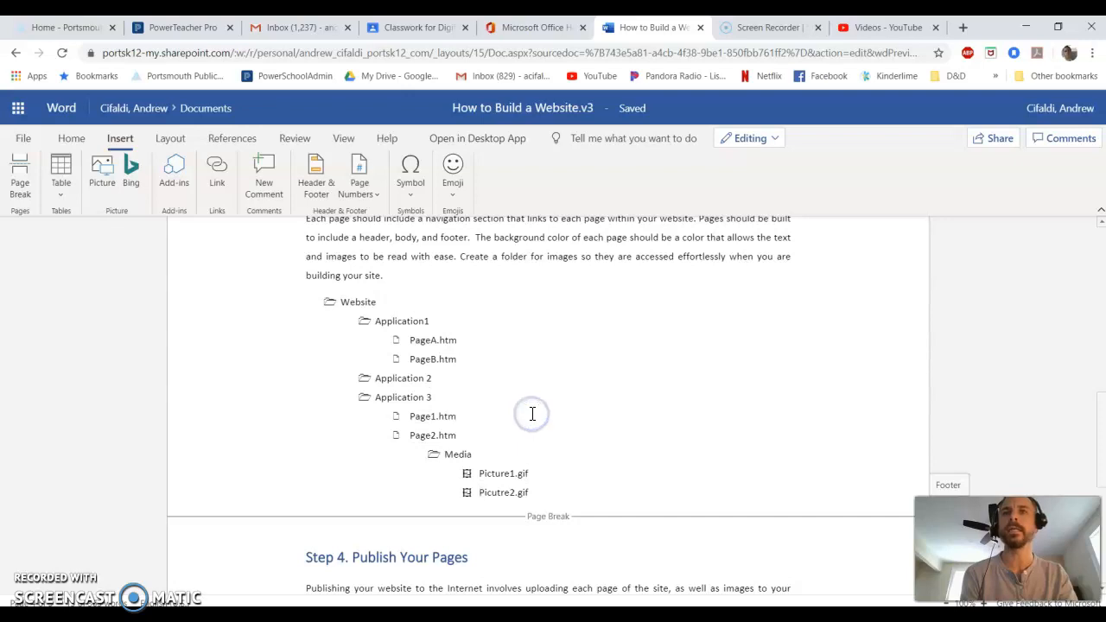